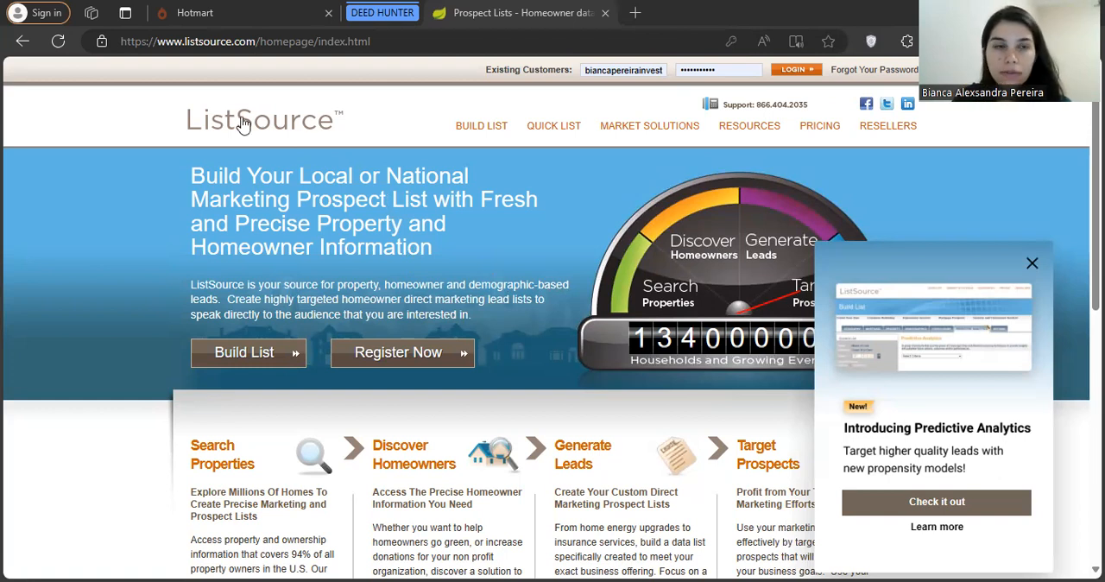
Log in to the existing ListSource account and open the Create Your Own list builder
click(681, 136)
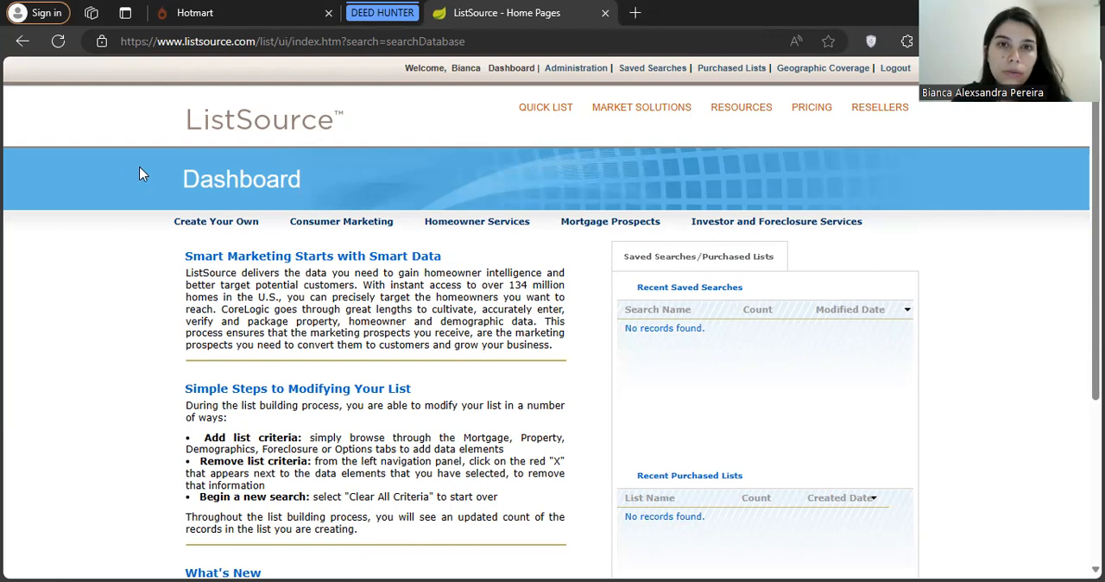
click(232, 227)
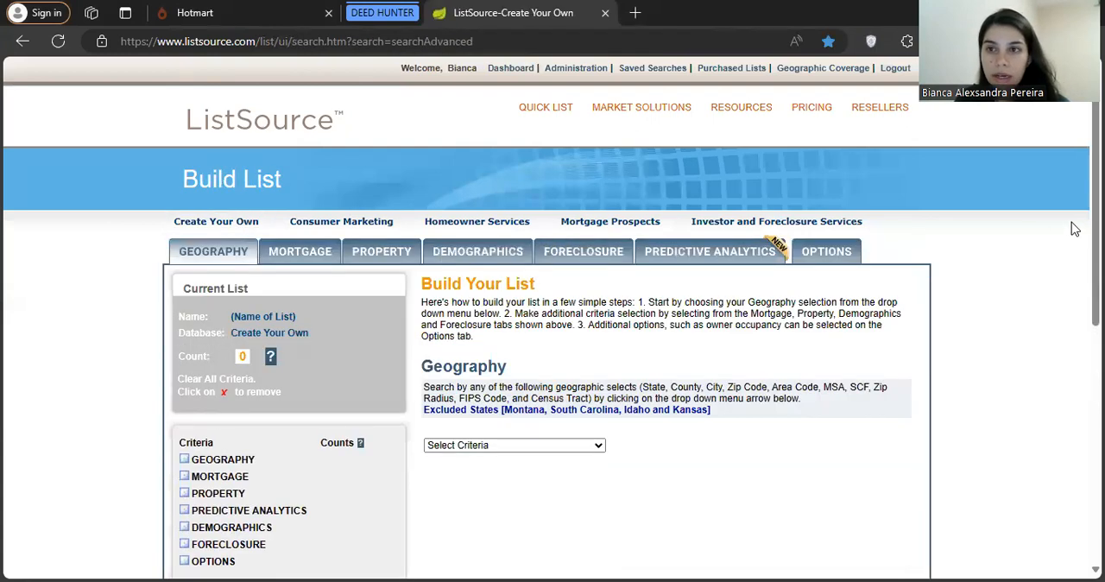
Add Washington County, Pennsylvania (PA:WASHINGTON) to the list as a County geography criterion
scroll(552, 320, down, 1)
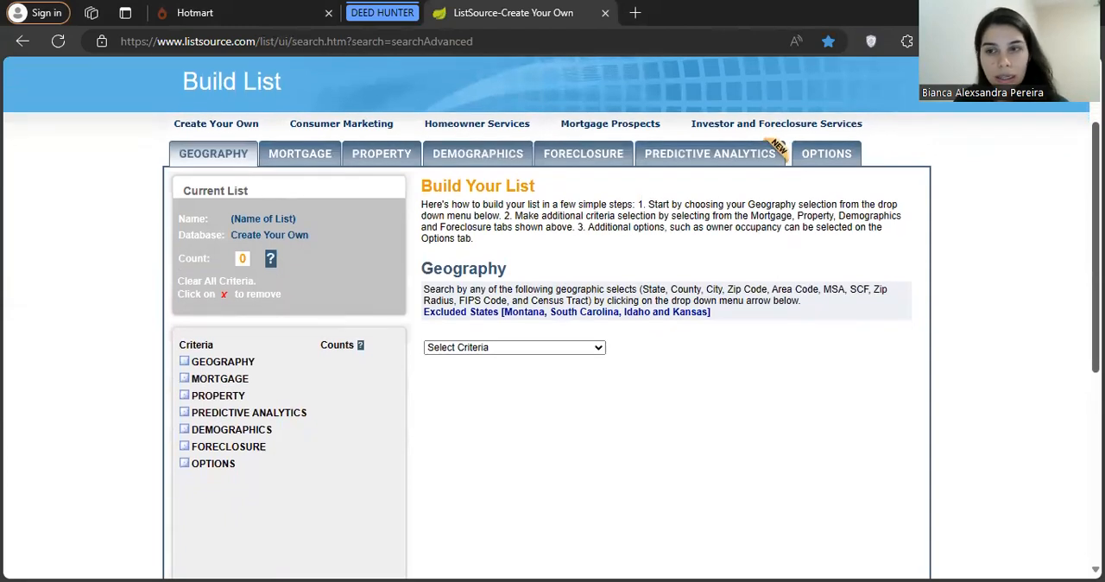
scroll(613, 388, down, 1)
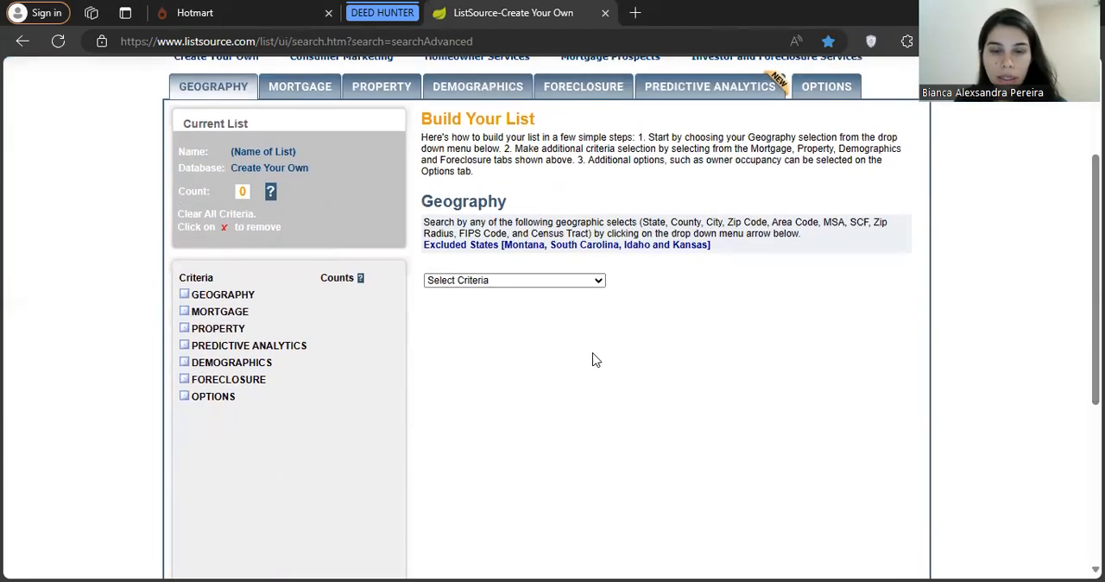
click(553, 281)
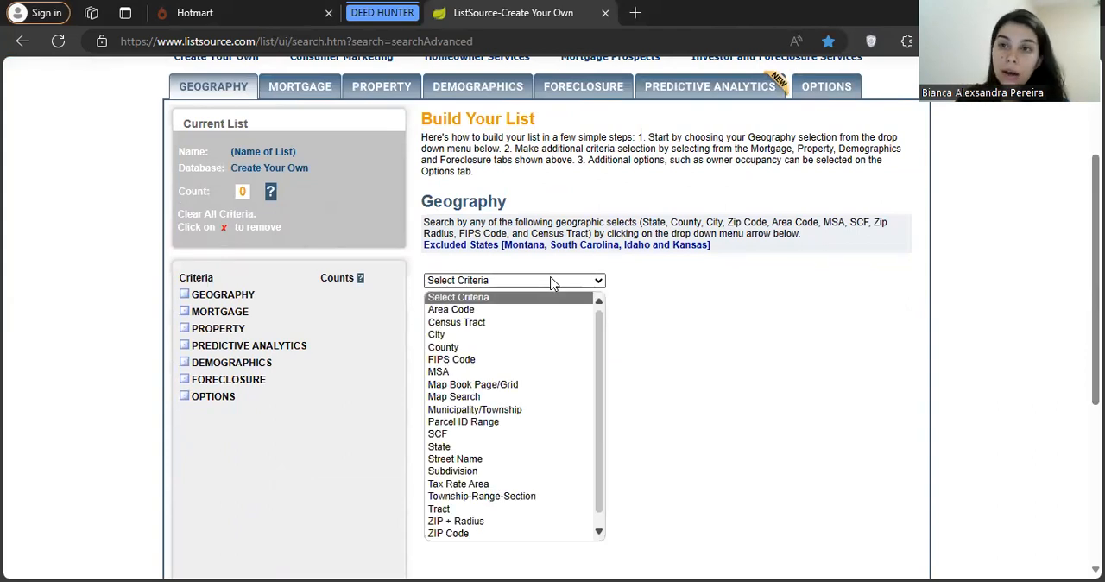
click(494, 347)
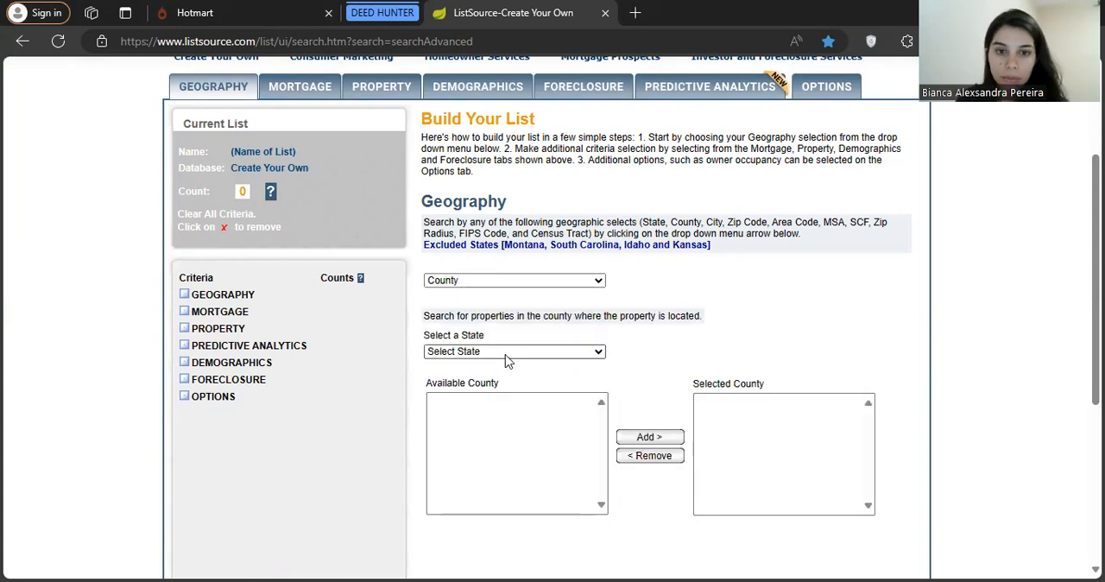
click(506, 354)
key(p)
key(Return)
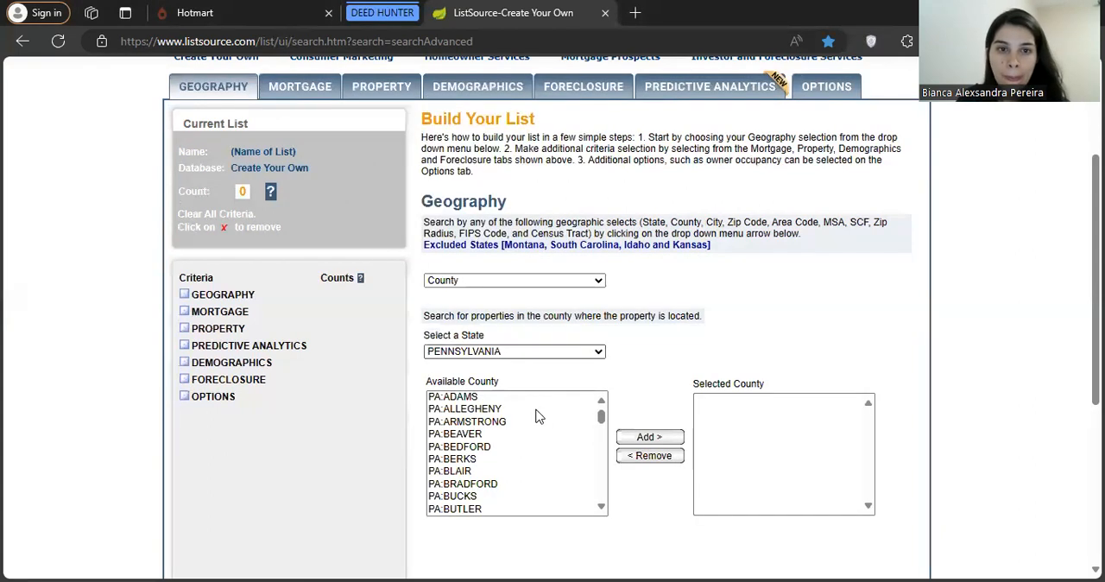
drag(601, 423, 602, 511)
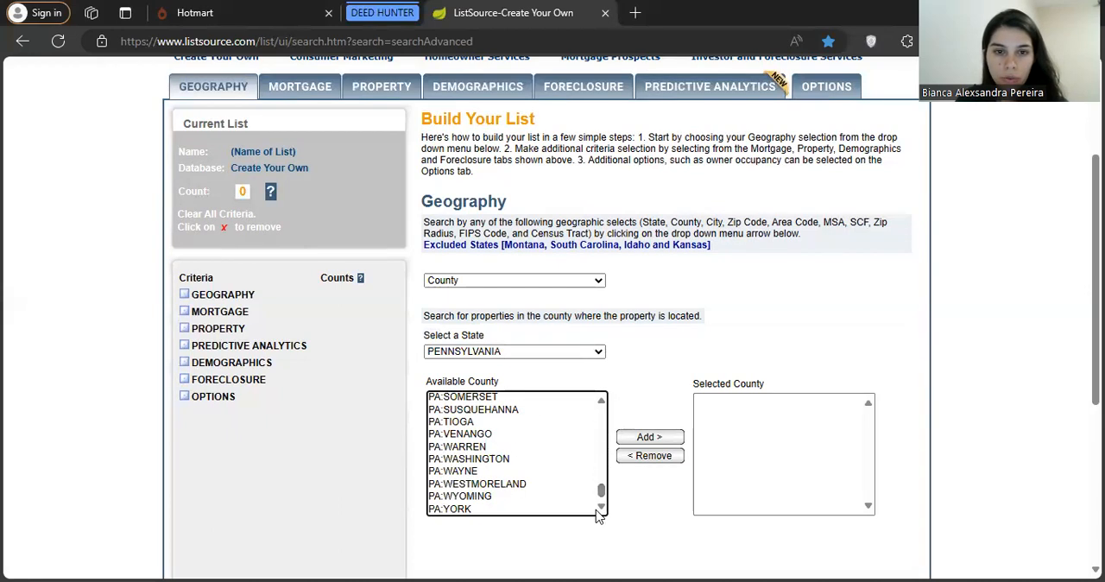
click(483, 459)
click(647, 438)
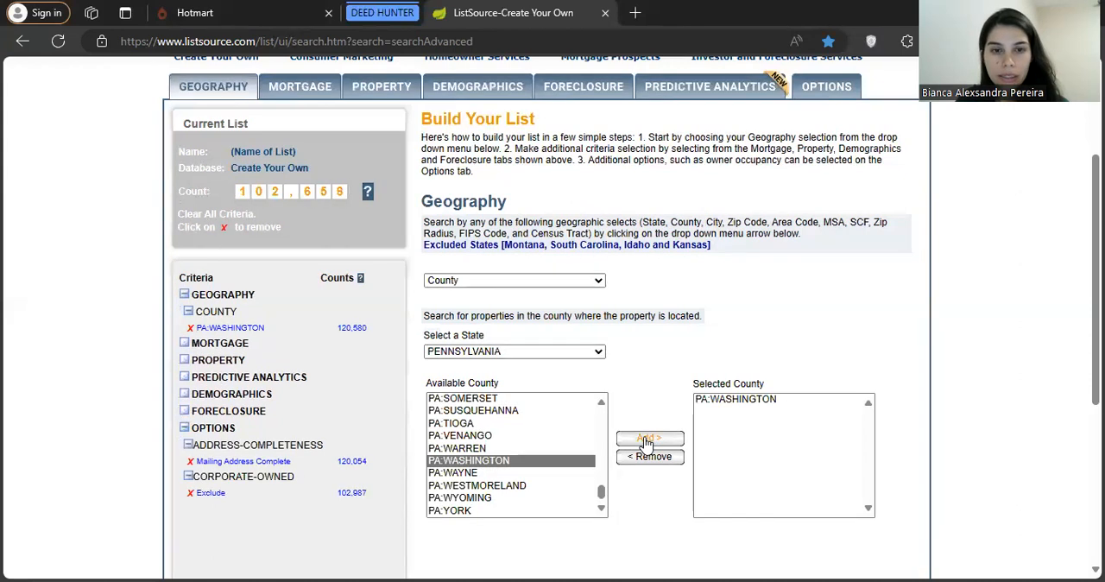
Add a Last Market Sale Date property criterion using the Last 12 Months preset, 05/18/2023 to 05/18/2024
mouse_move(1095, 280)
mouse_down()
mouse_move(1095, 311)
mouse_move(1095, 299)
mouse_up()
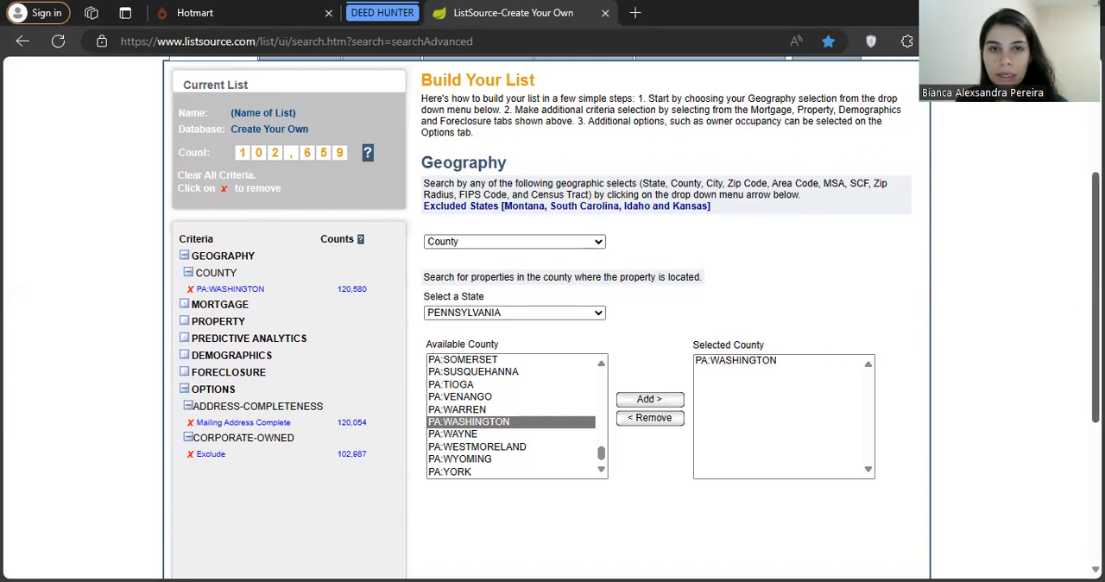
scroll(623, 328, up, 2)
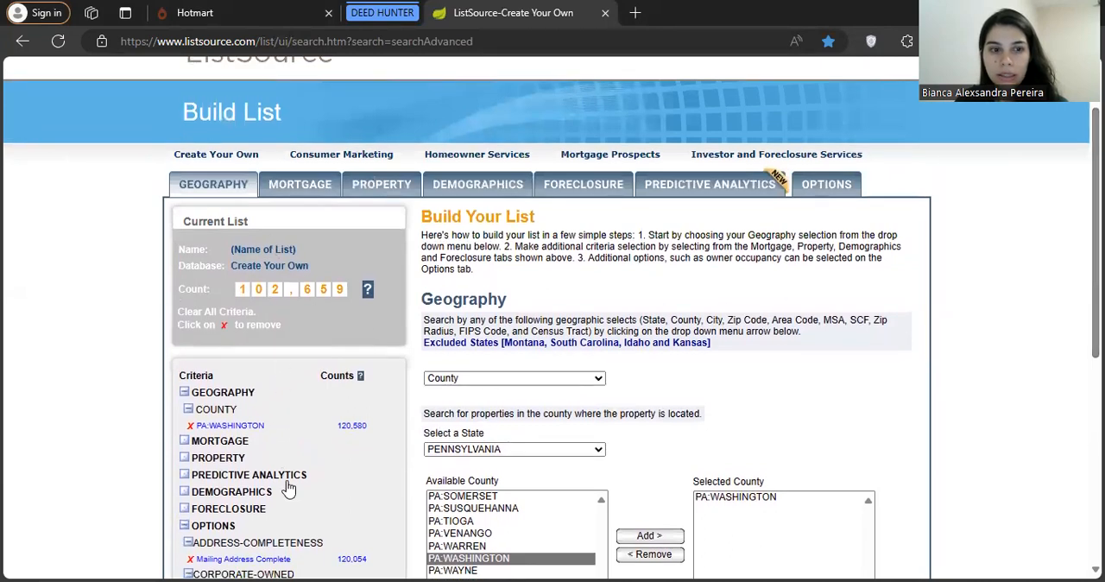
click(385, 186)
click(533, 291)
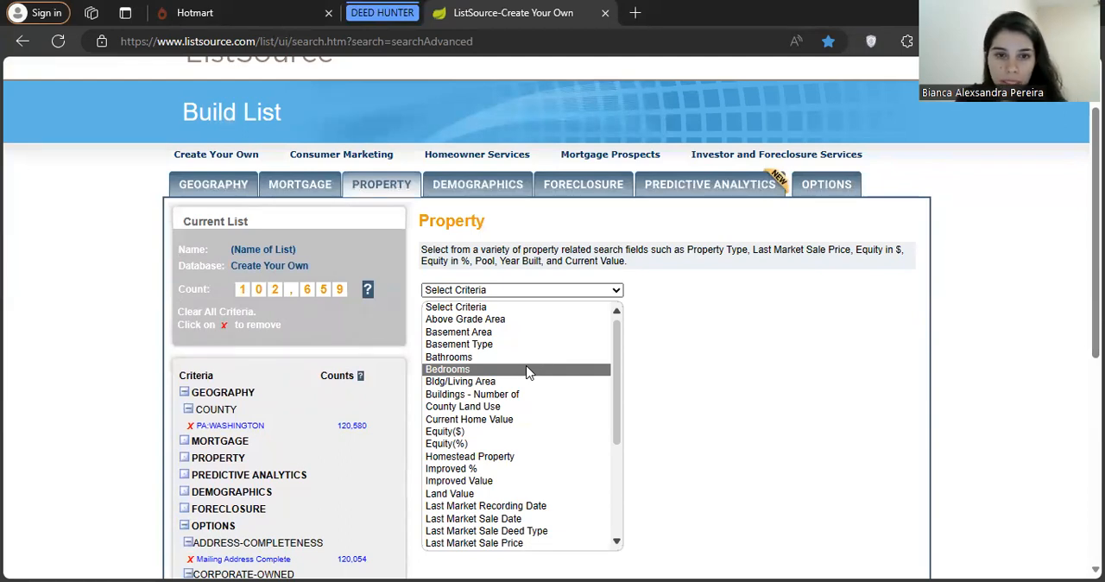
drag(617, 385, 604, 460)
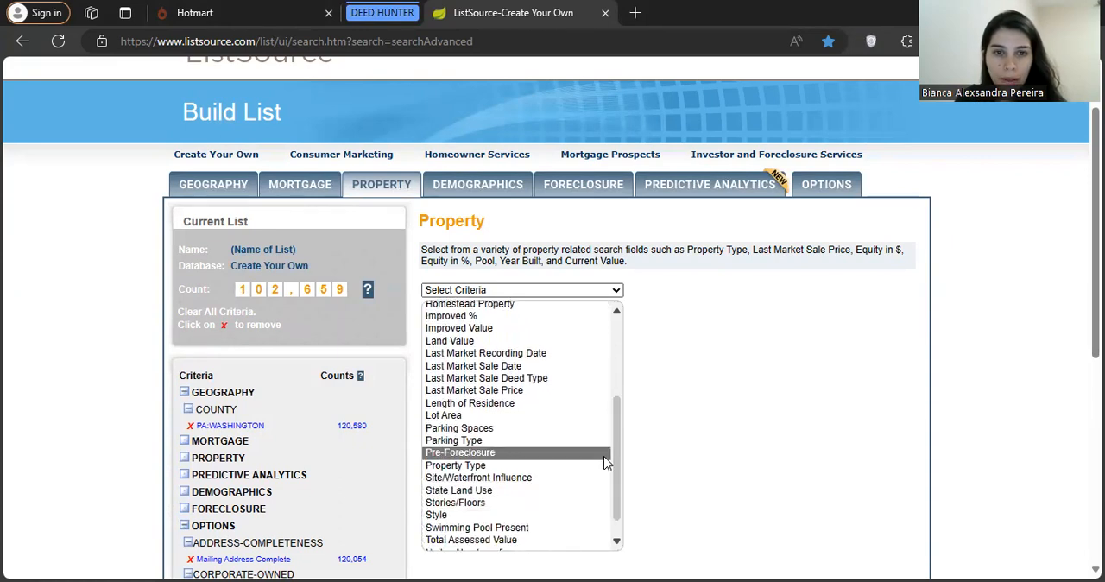
click(529, 365)
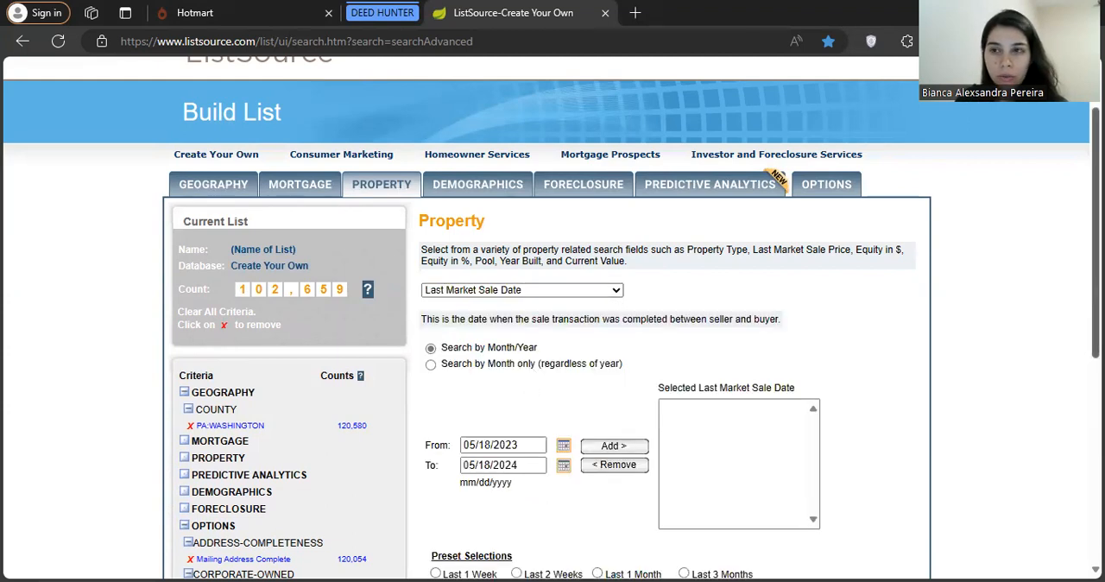
scroll(551, 318, down, 1)
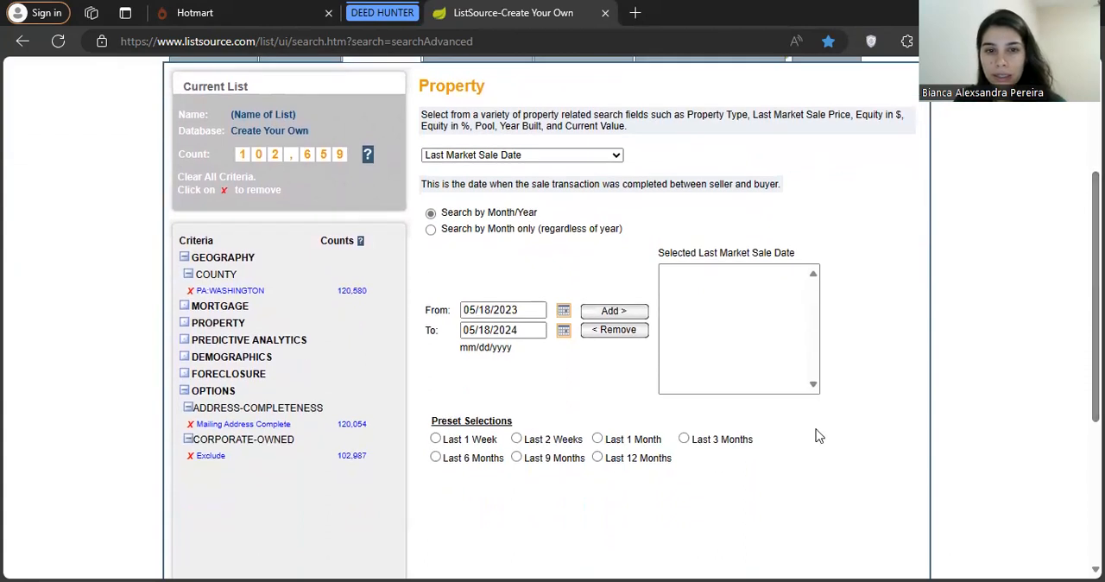
click(596, 458)
click(612, 311)
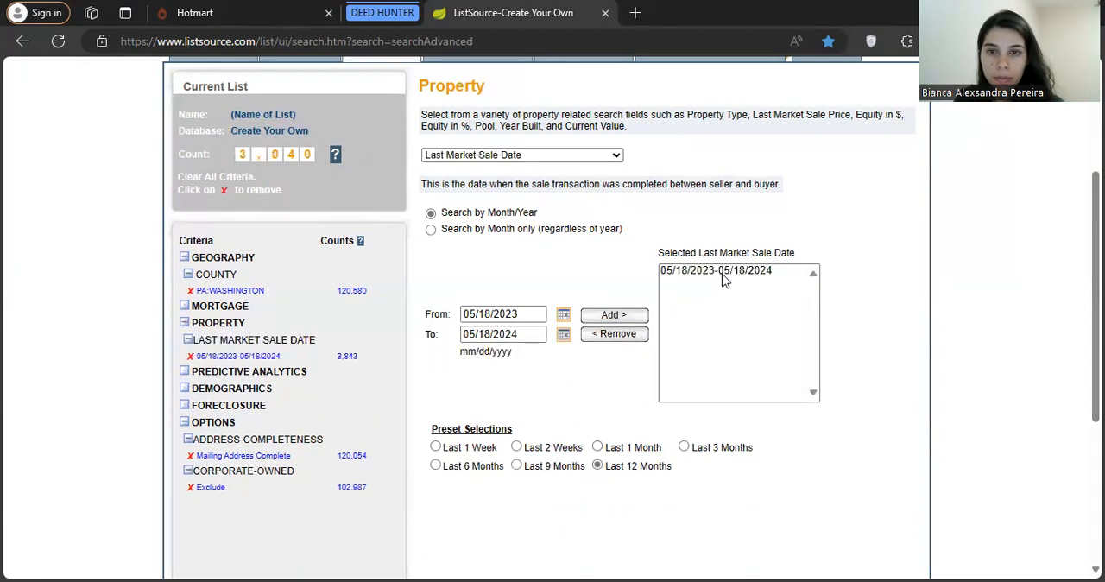
Replace the 12-month sale date range with the Last 6 Months preset, 11/18/2023 to 05/18/2024
click(436, 466)
click(592, 317)
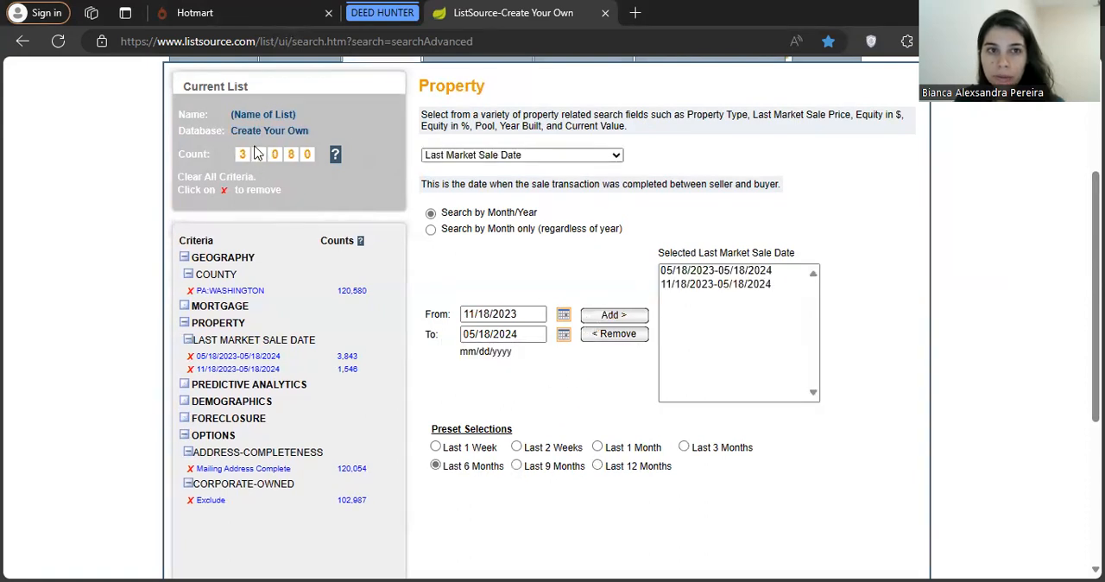
click(694, 270)
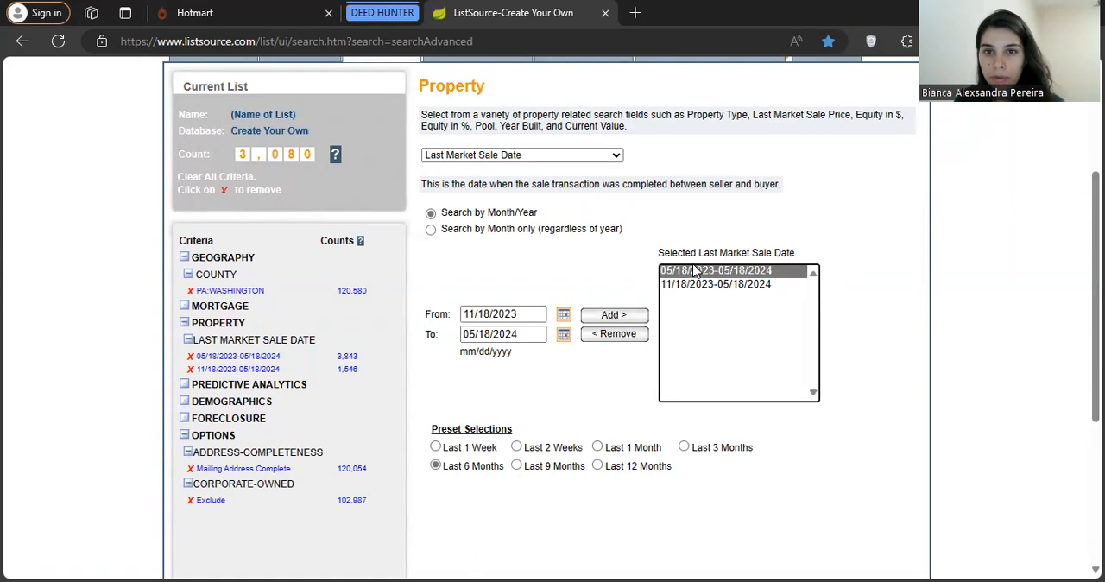
click(629, 340)
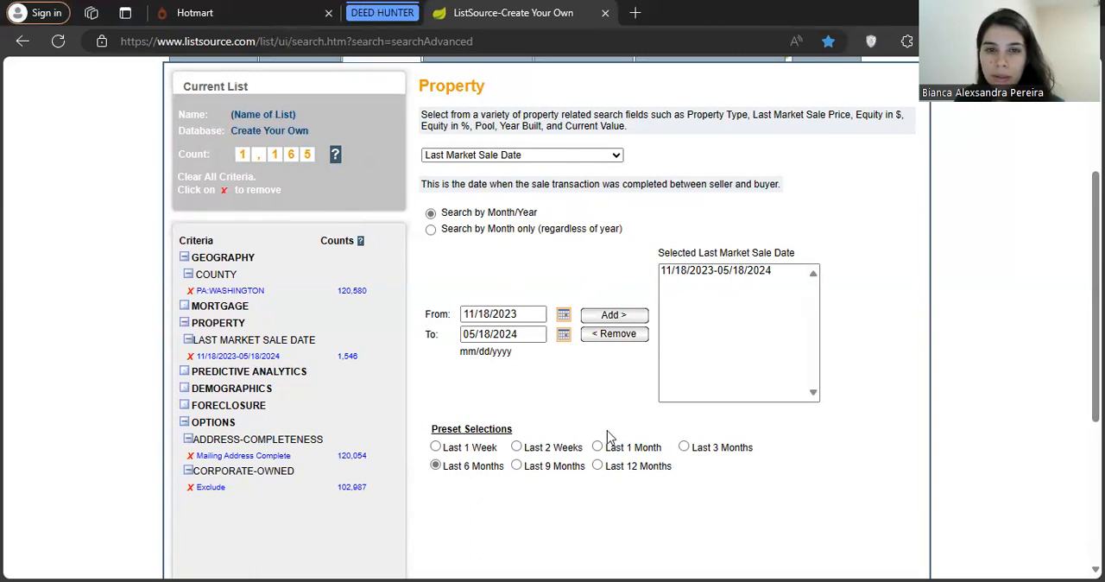
Add the Last 12 Months range, 05/18/2023 to 05/18/2024, back to the selected sale dates
click(597, 466)
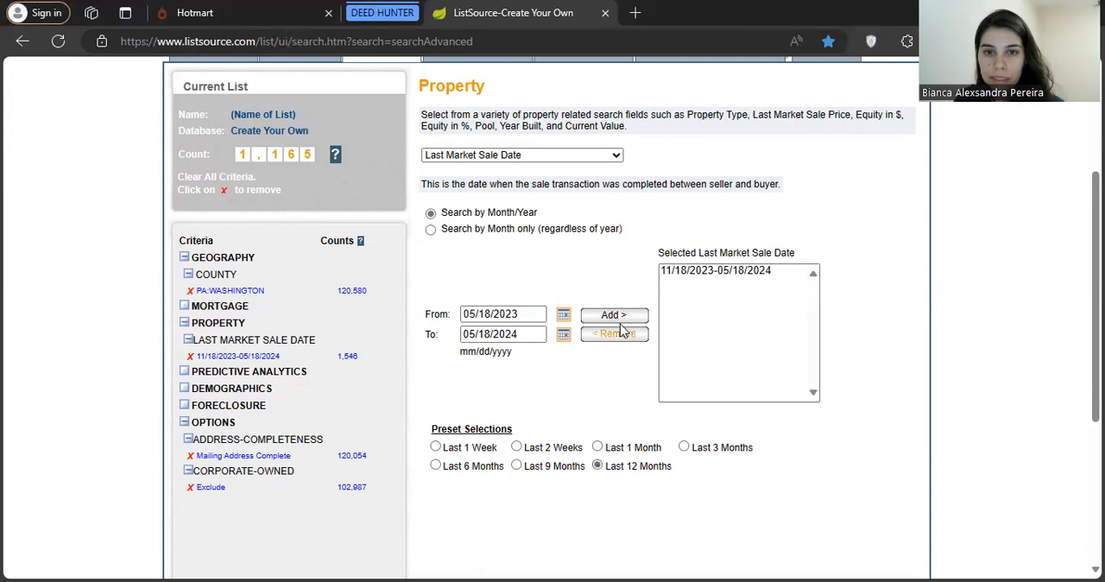
click(618, 319)
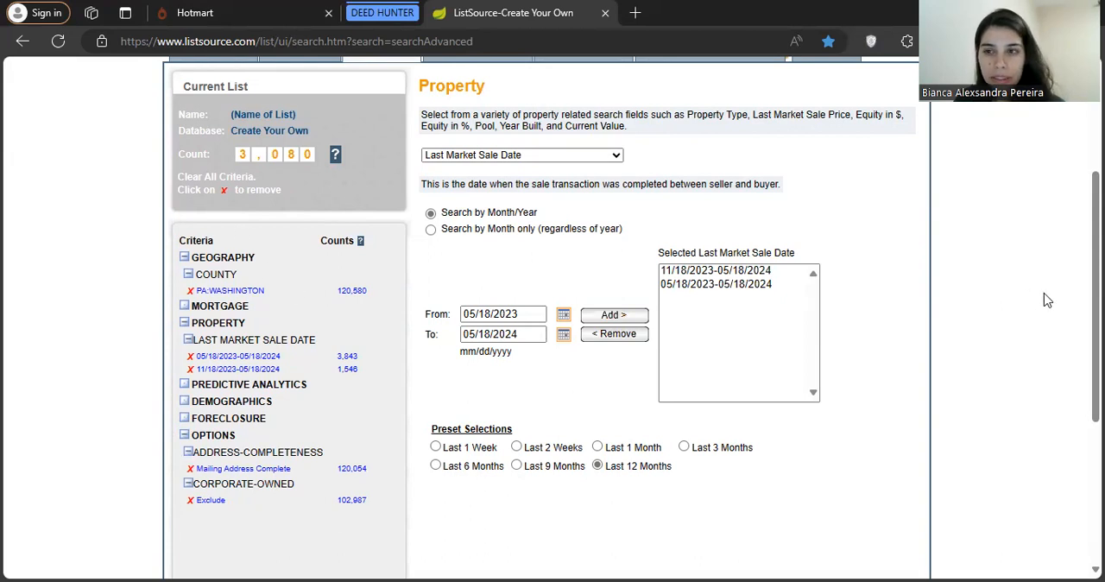
Choose Property Type as the next property criterion and add Vacant Land to the selected types
scroll(1094, 259, up, 1)
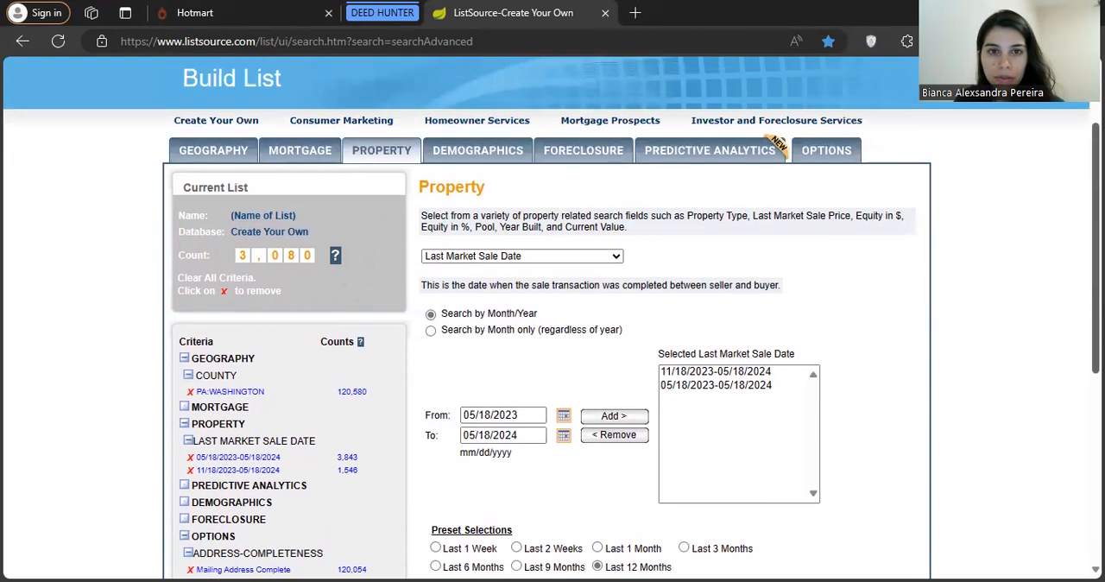
click(583, 258)
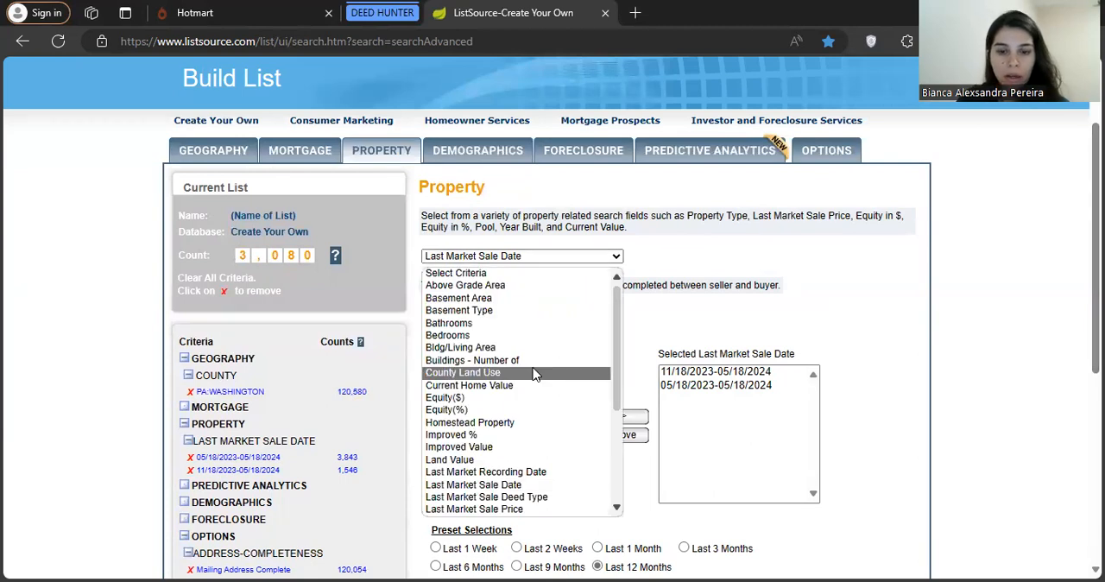
text(pro)
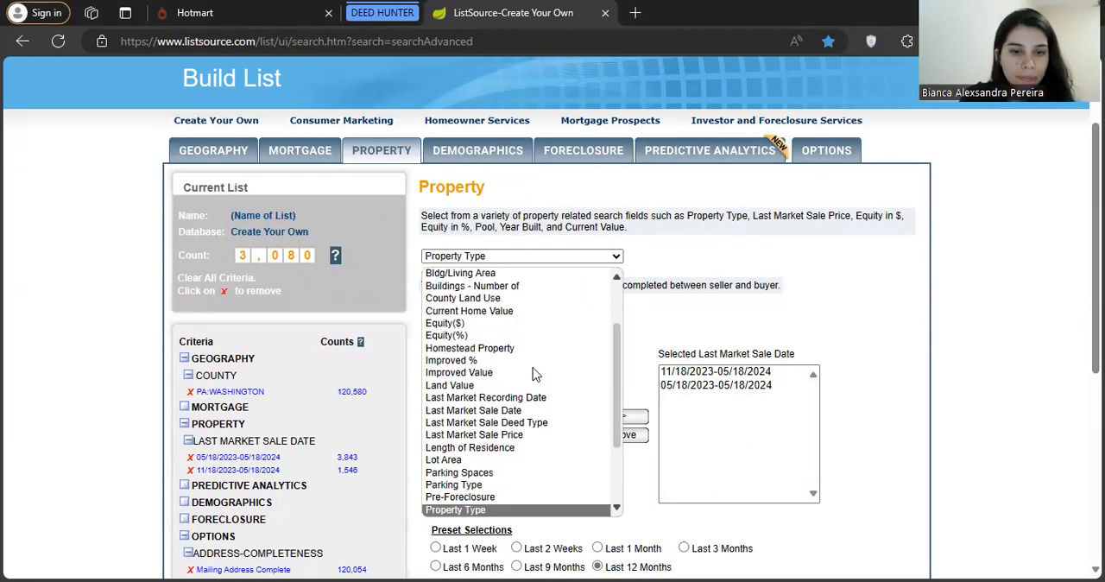
click(493, 511)
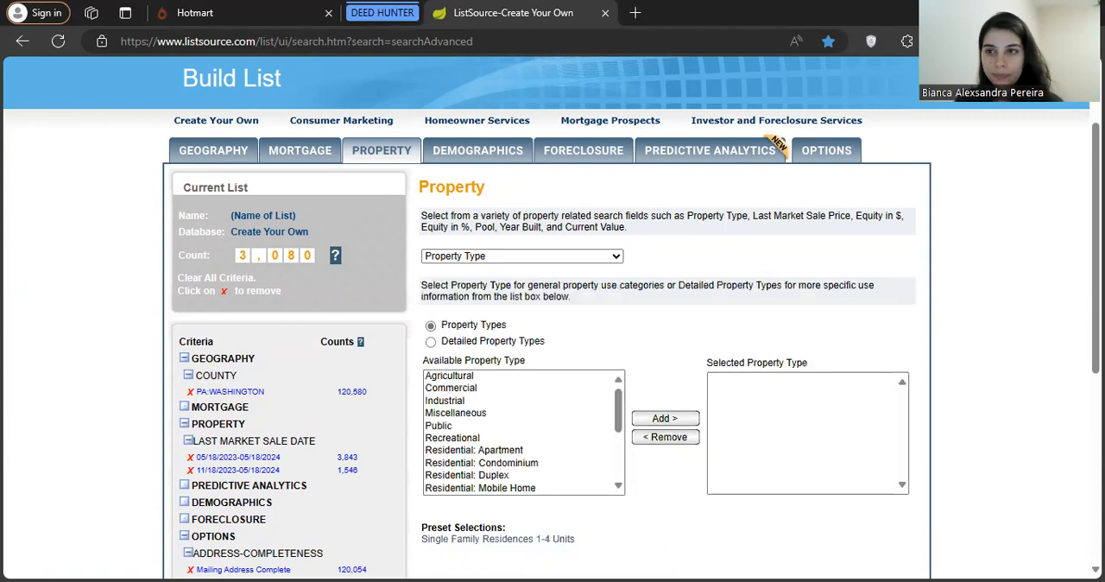
scroll(551, 316, down, 1)
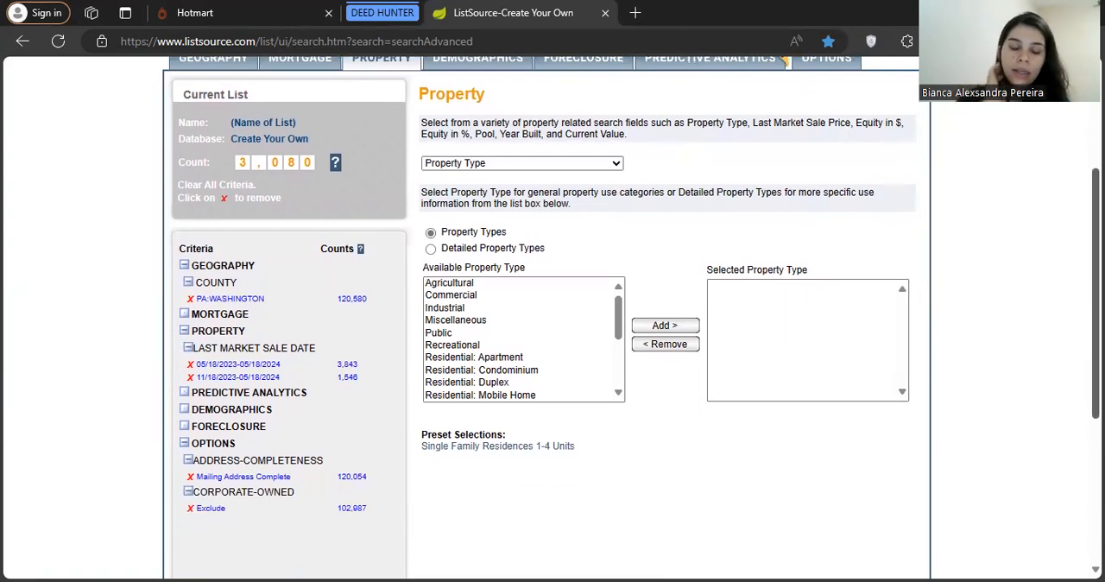
click(619, 326)
drag(618, 326, 622, 390)
click(480, 397)
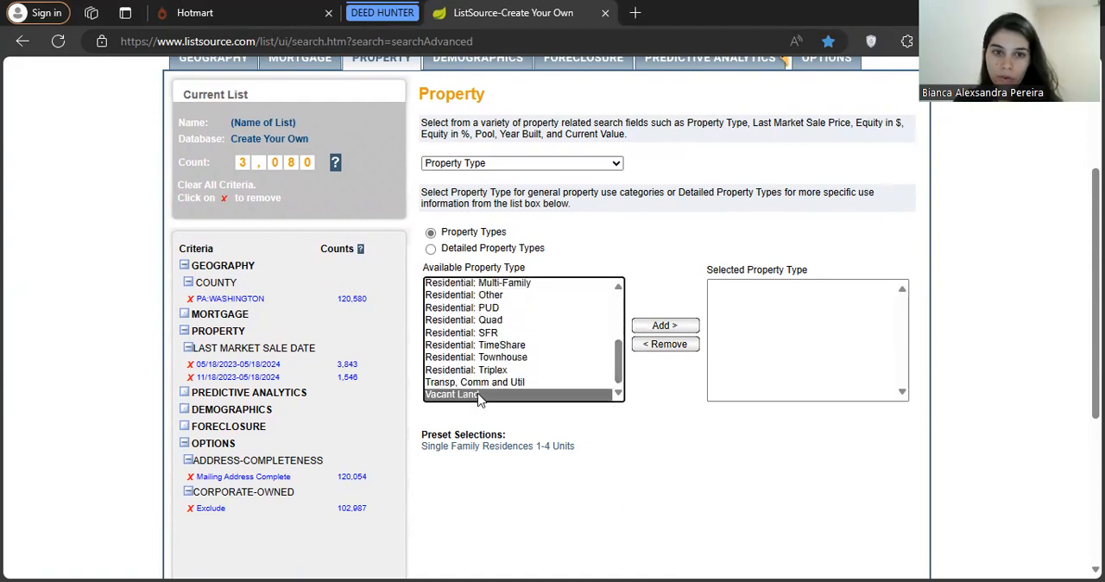
click(664, 327)
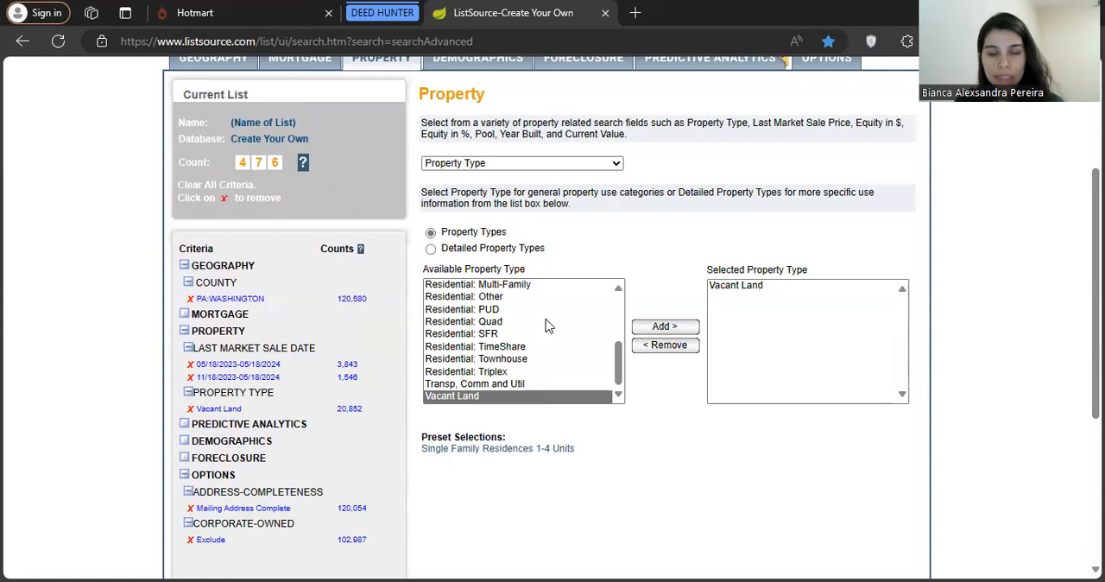
Add Residential: Multi-Family, Residential: Other, Residential: SFR and Residential: Triplex to the selected property types
click(617, 365)
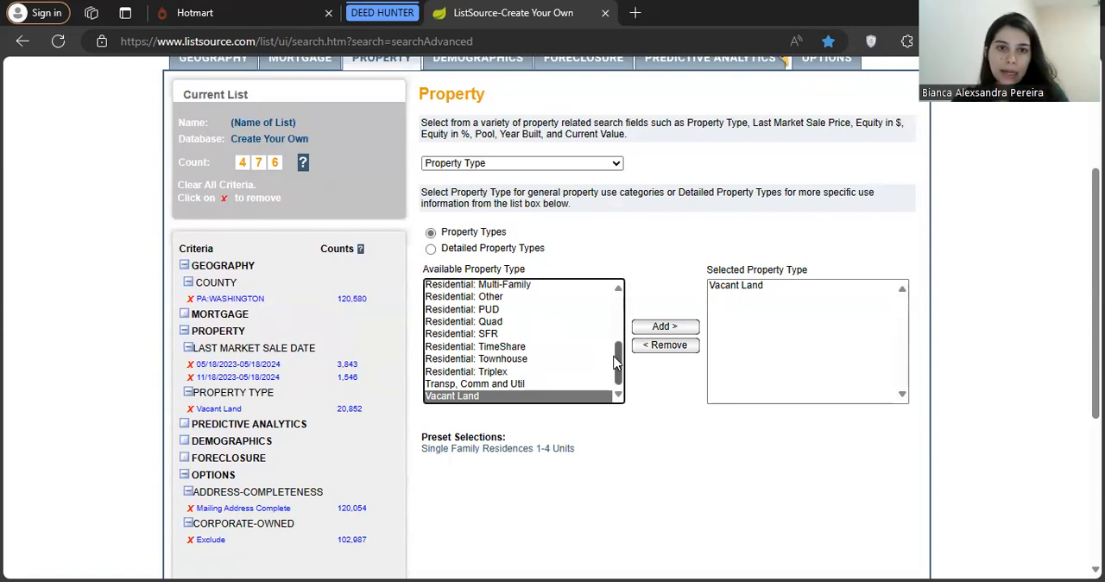
click(497, 373)
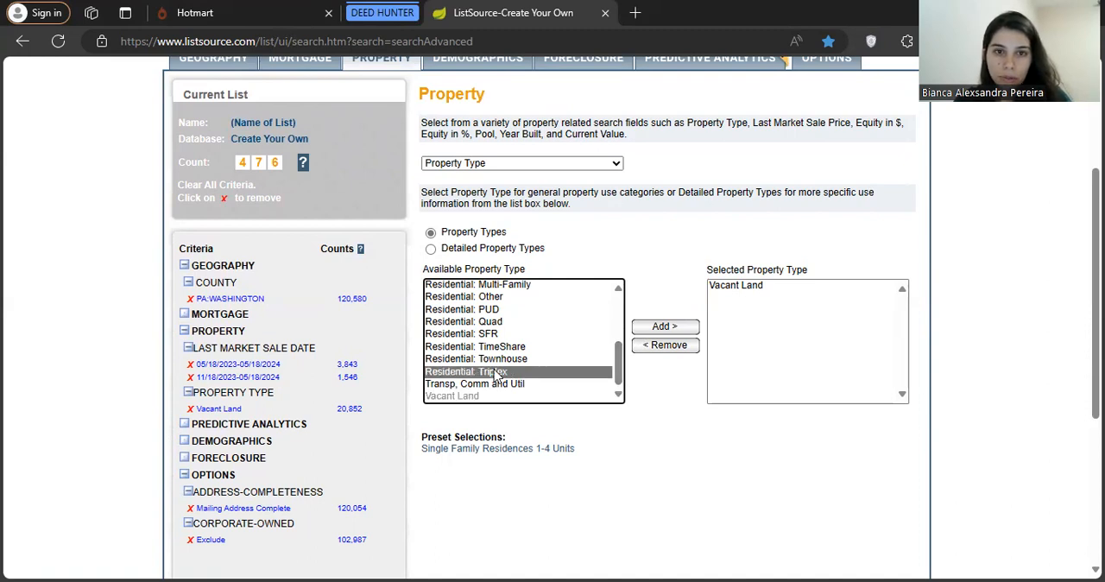
ctrl+click(502, 285)
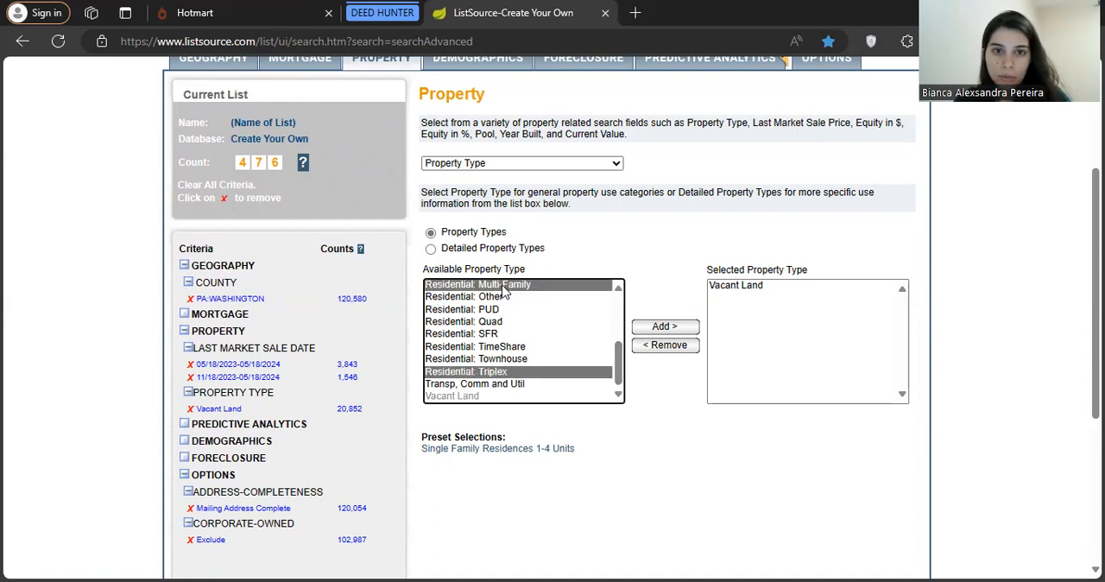
ctrl+click(498, 297)
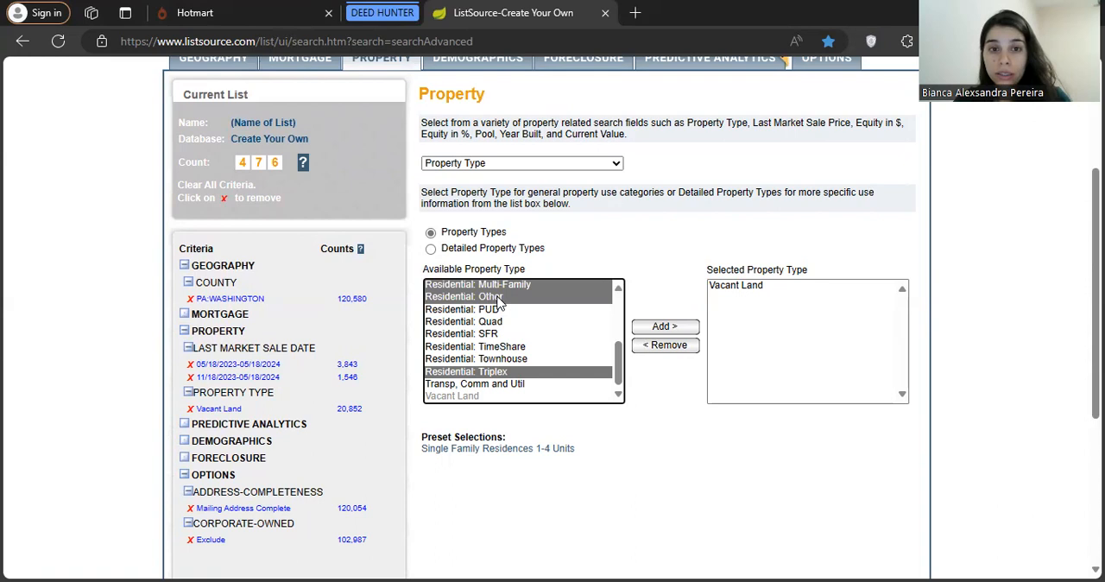
ctrl+click(493, 335)
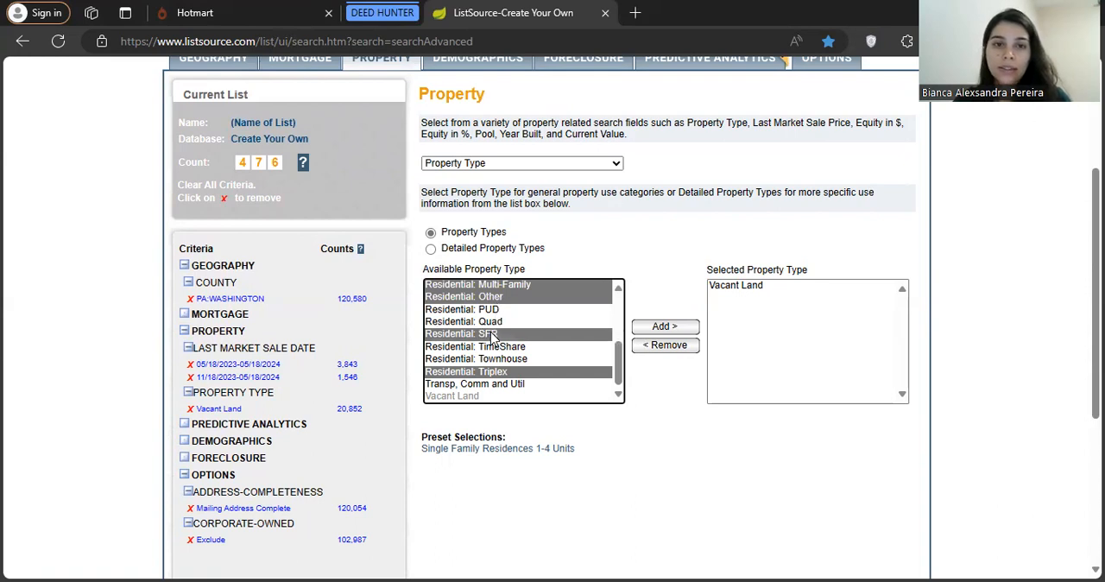
click(669, 328)
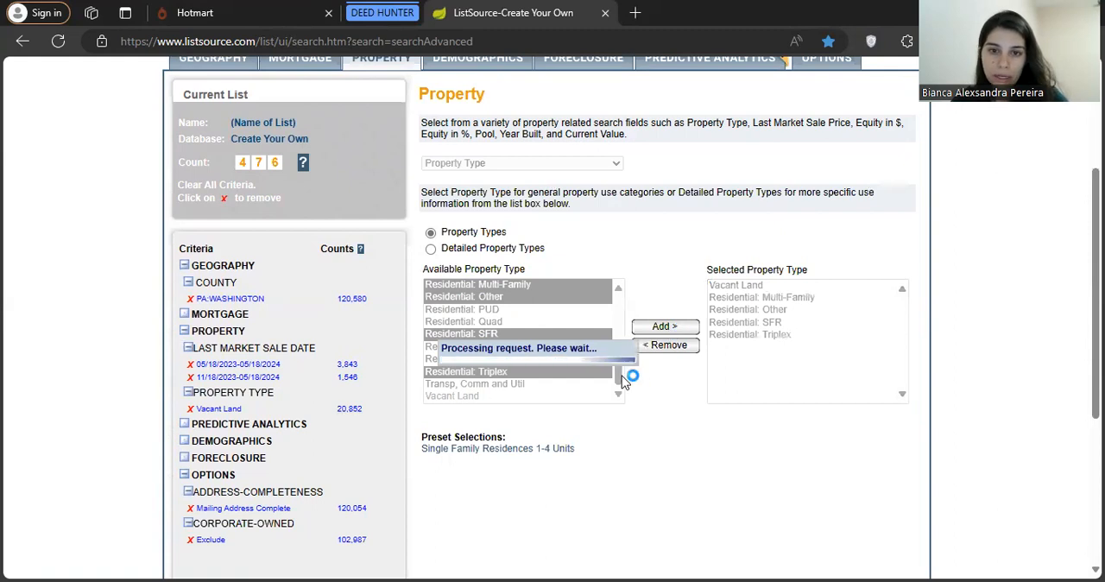
drag(623, 382, 622, 347)
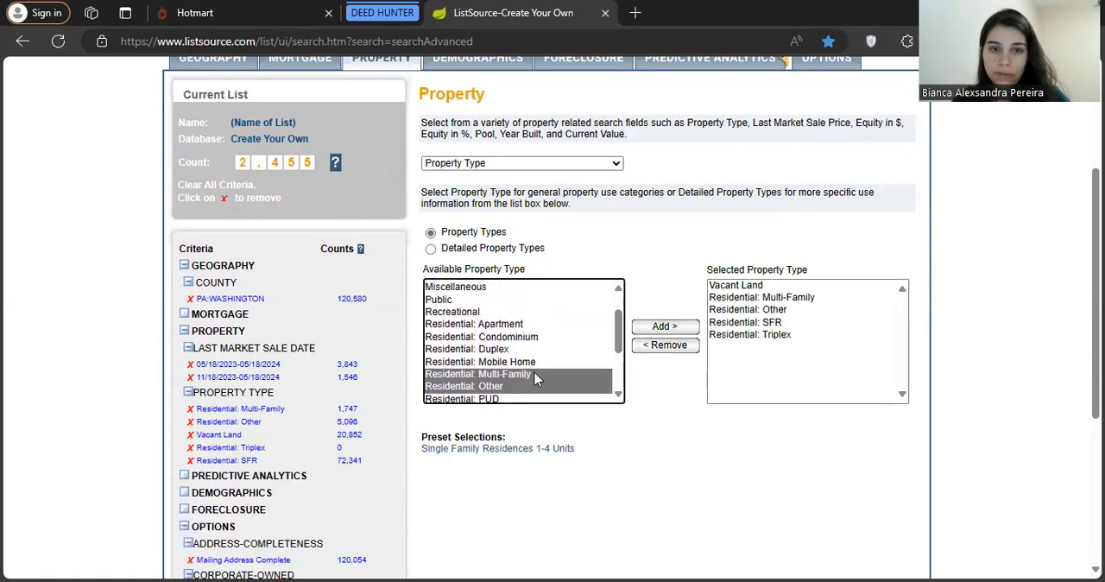
Add Residential: Mobile Home to the selected property types
click(503, 363)
click(689, 327)
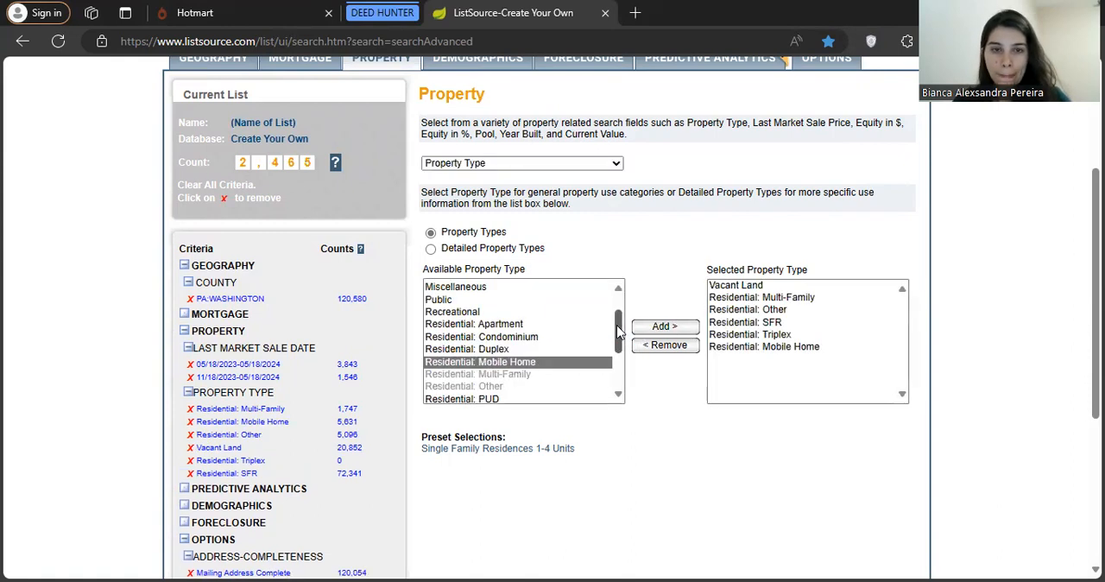
drag(618, 331, 618, 318)
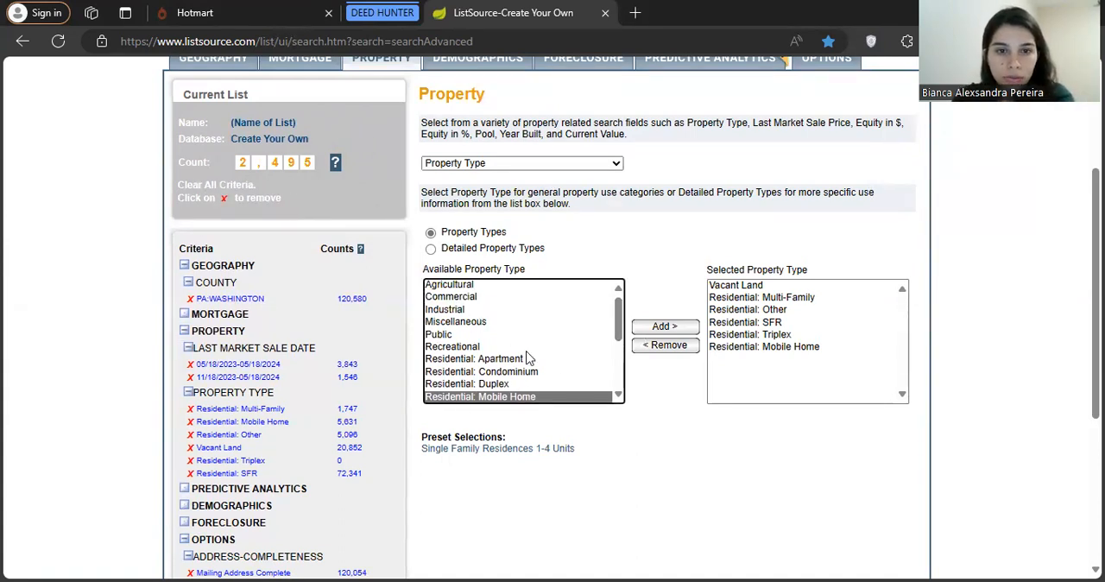
drag(617, 315, 618, 343)
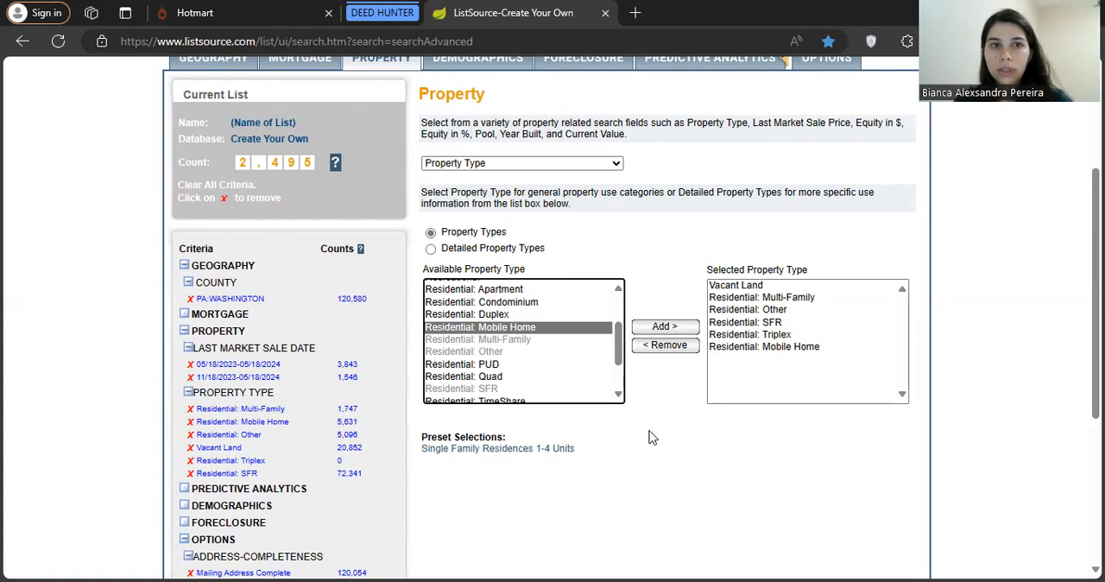
click(715, 474)
In the list options, set both Corporate-owned Properties and Address Completeness Requirements to No Preference
scroll(717, 471, up, 2)
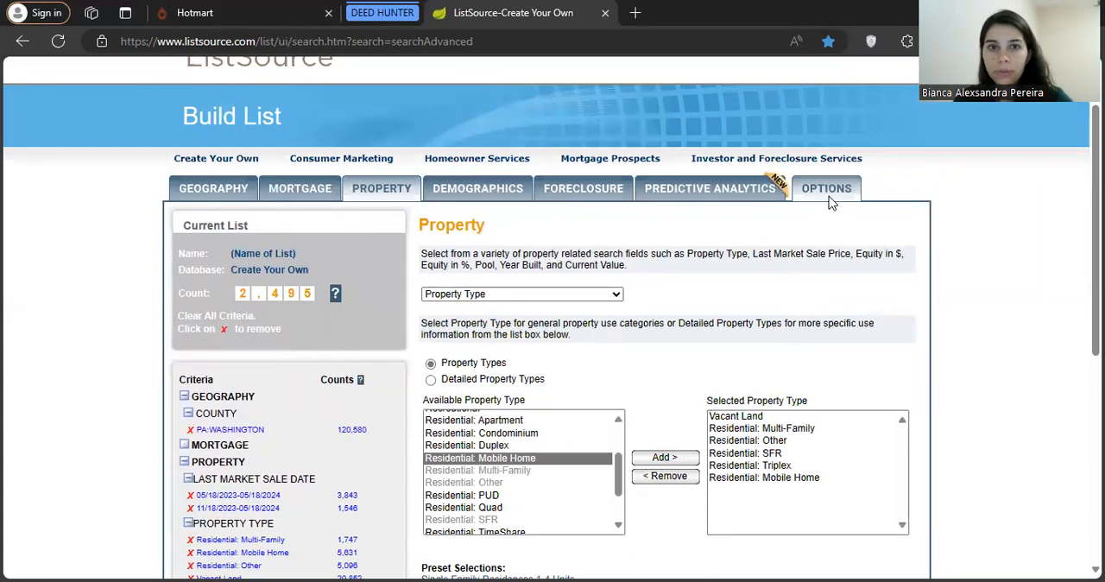
click(830, 195)
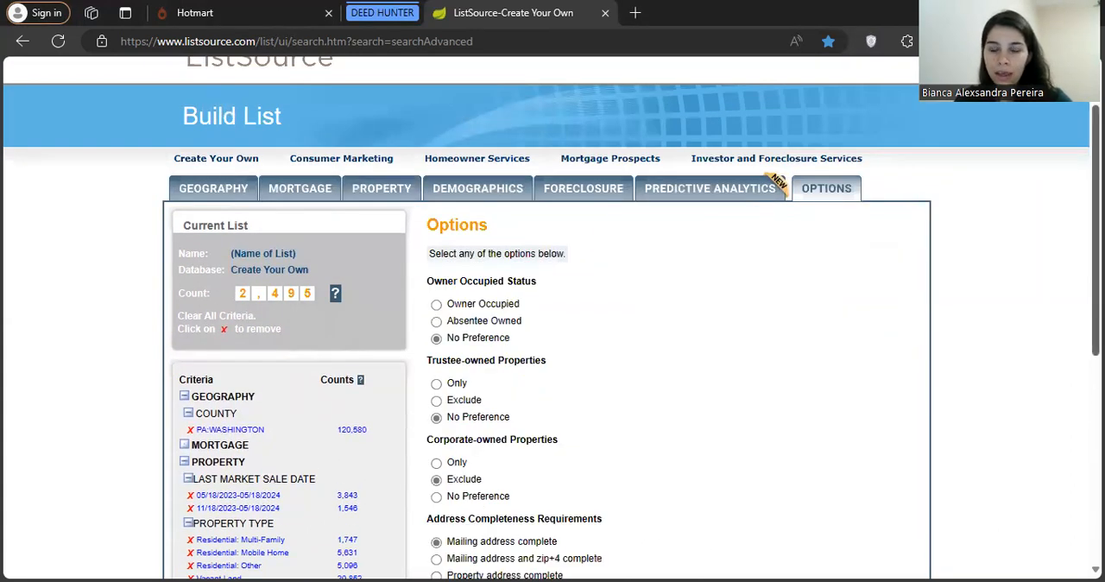
scroll(551, 318, down, 2)
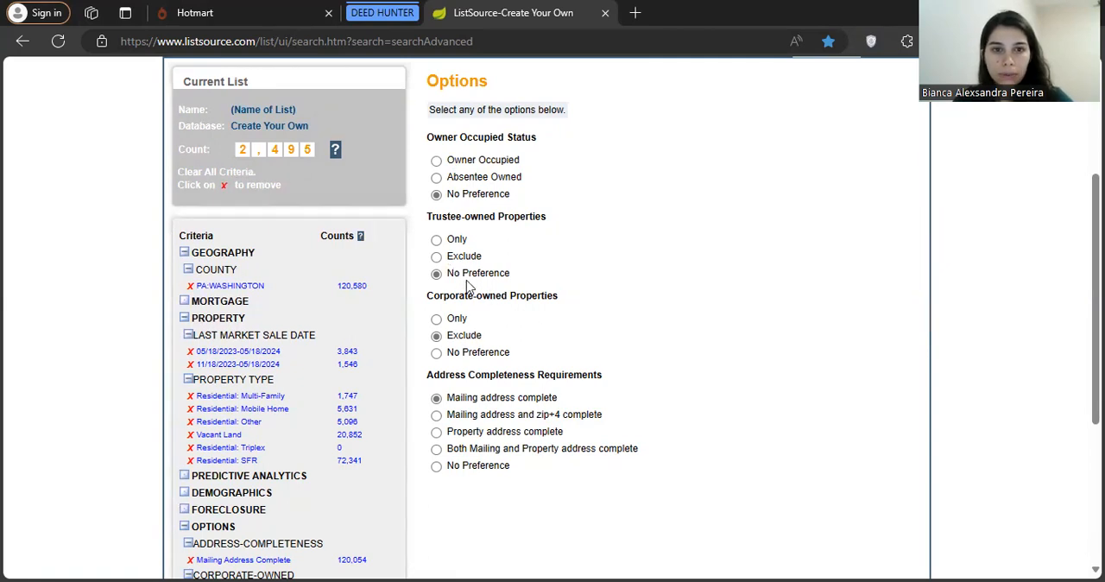
click(435, 353)
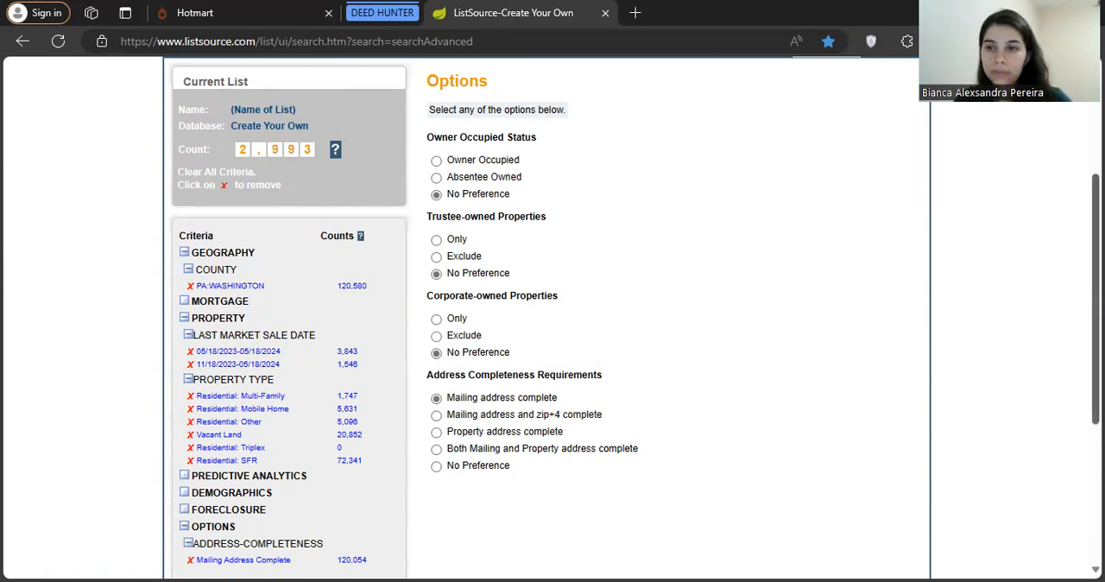
scroll(632, 310, down, 2)
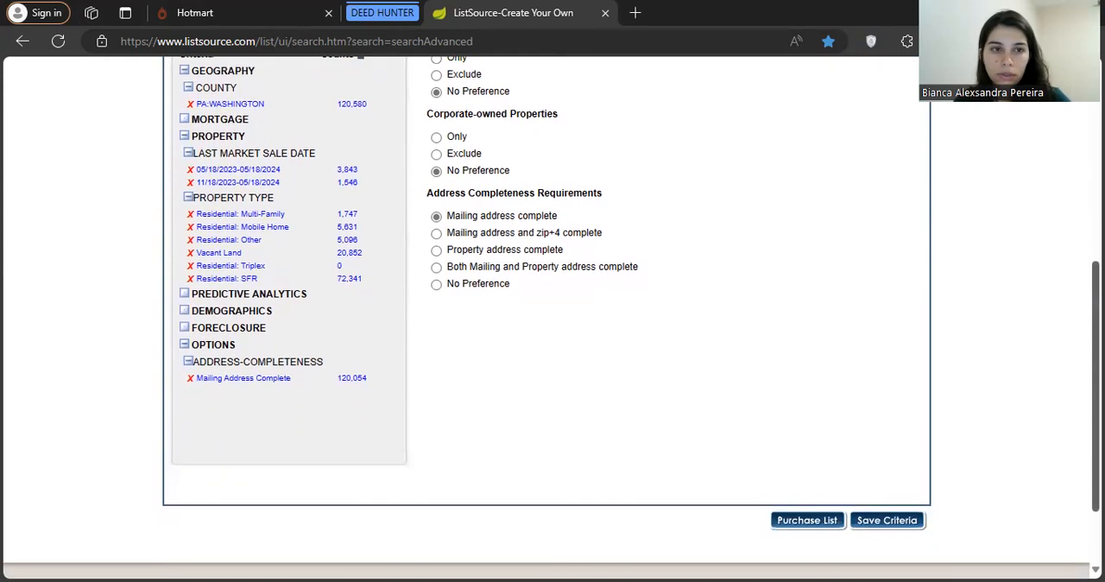
click(437, 289)
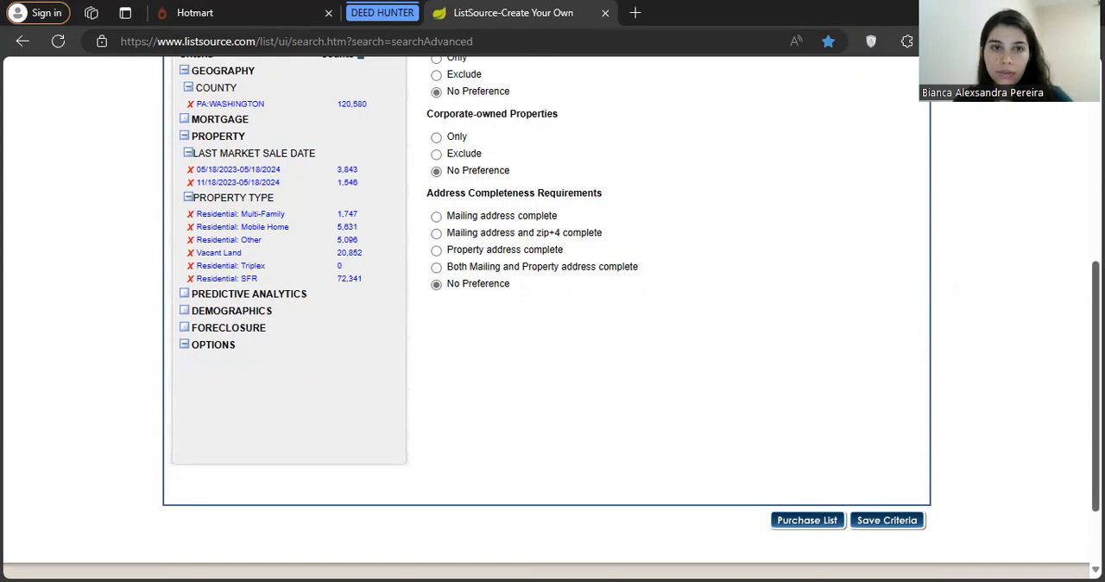
scroll(285, 423, up, 2)
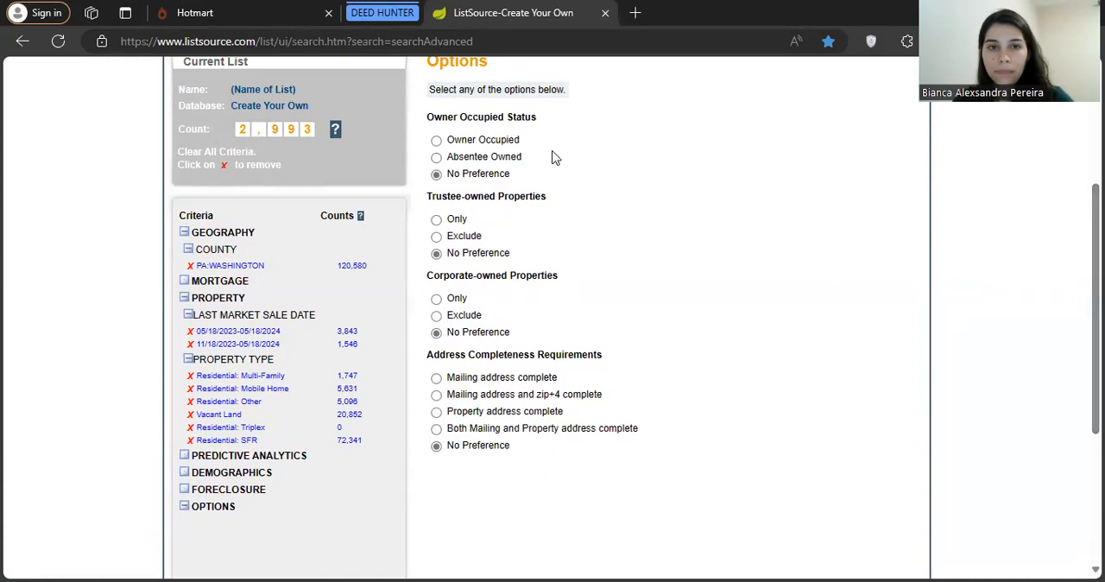
Proceed to purchasing the list and review the available output fields and the order's total price
scroll(893, 458, down, 2)
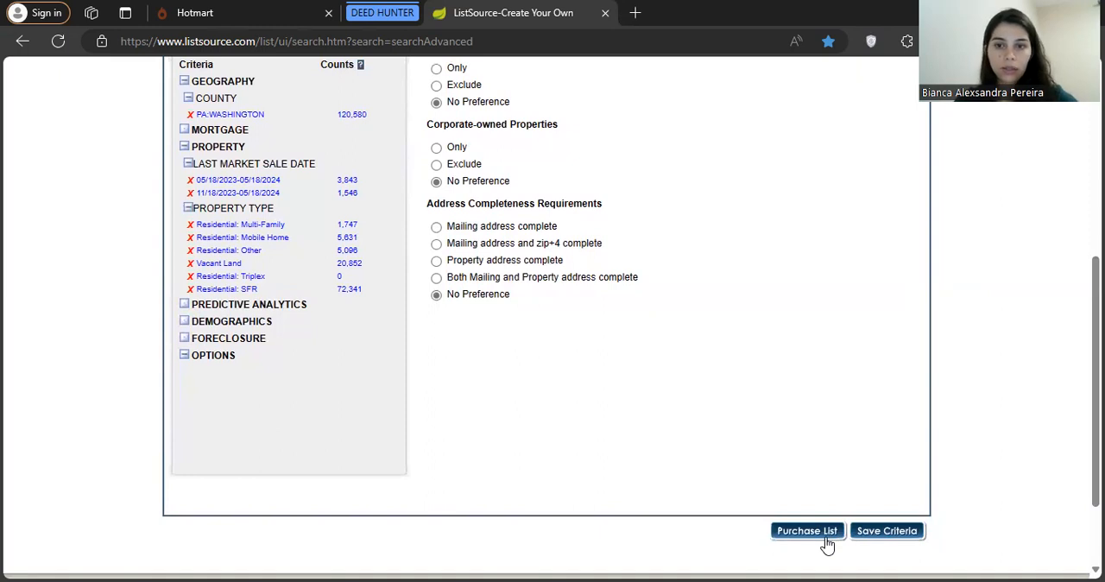
click(824, 536)
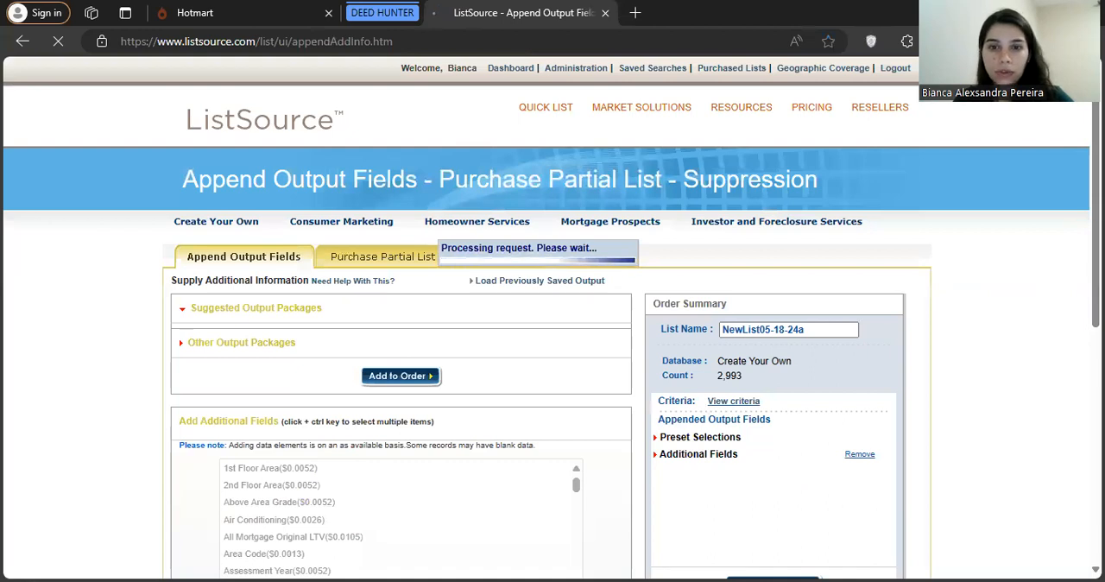
scroll(552, 345, down, 1)
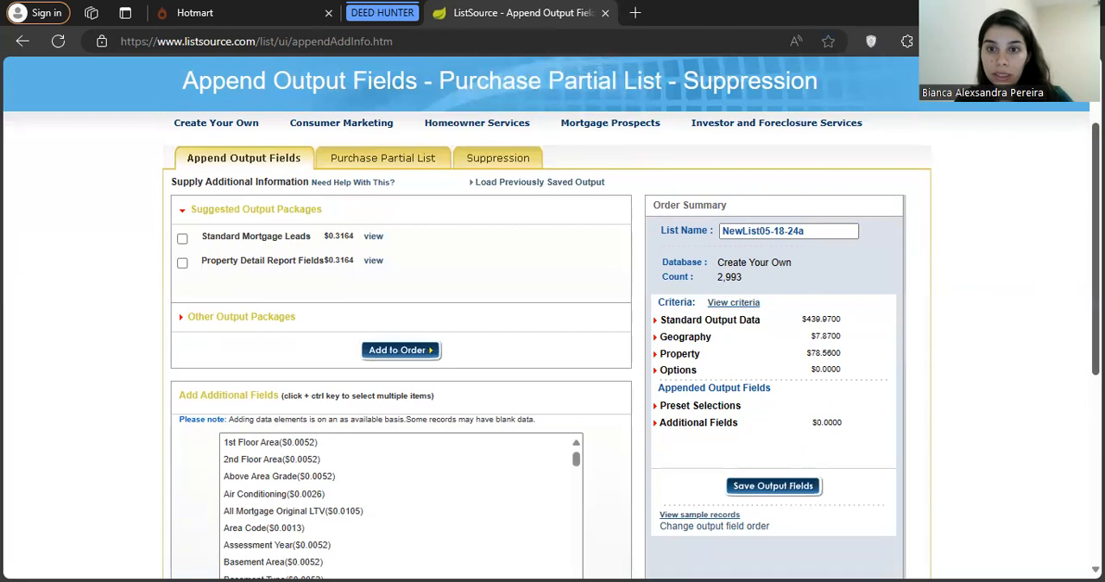
scroll(552, 345, down, 3)
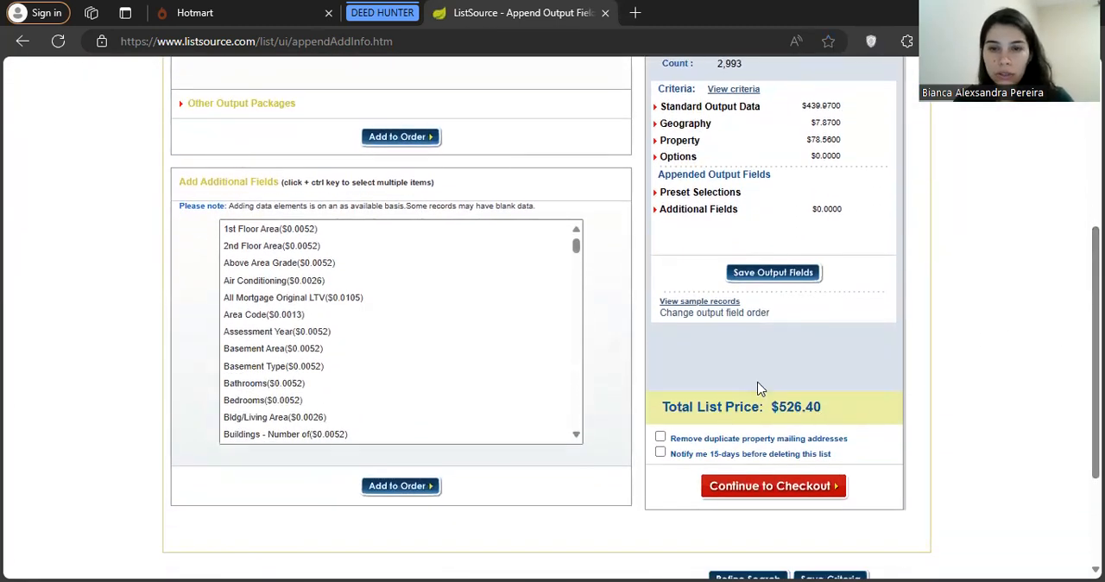
scroll(553, 317, up, 2)
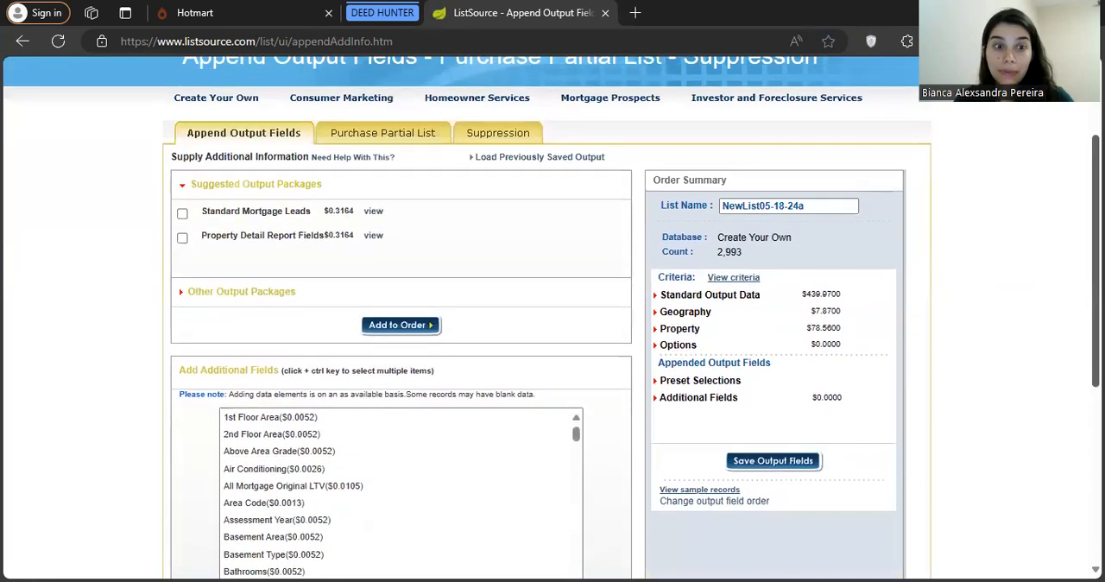
scroll(552, 317, down, 3)
scroll(552, 317, up, 4)
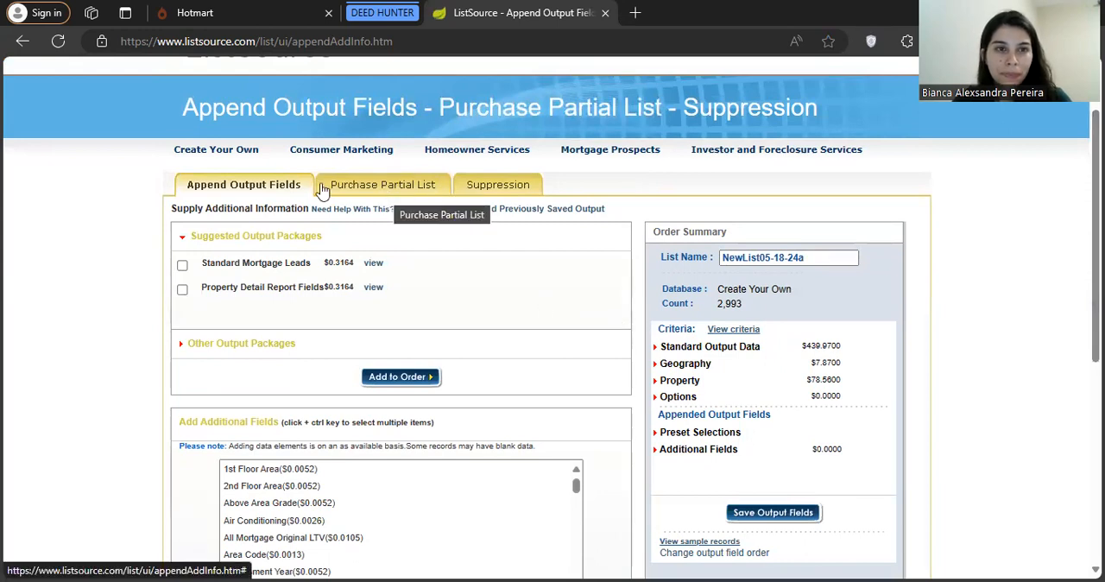
Set up a partial list purchase with a custom selection that groups the properties by ZIP Code
click(400, 196)
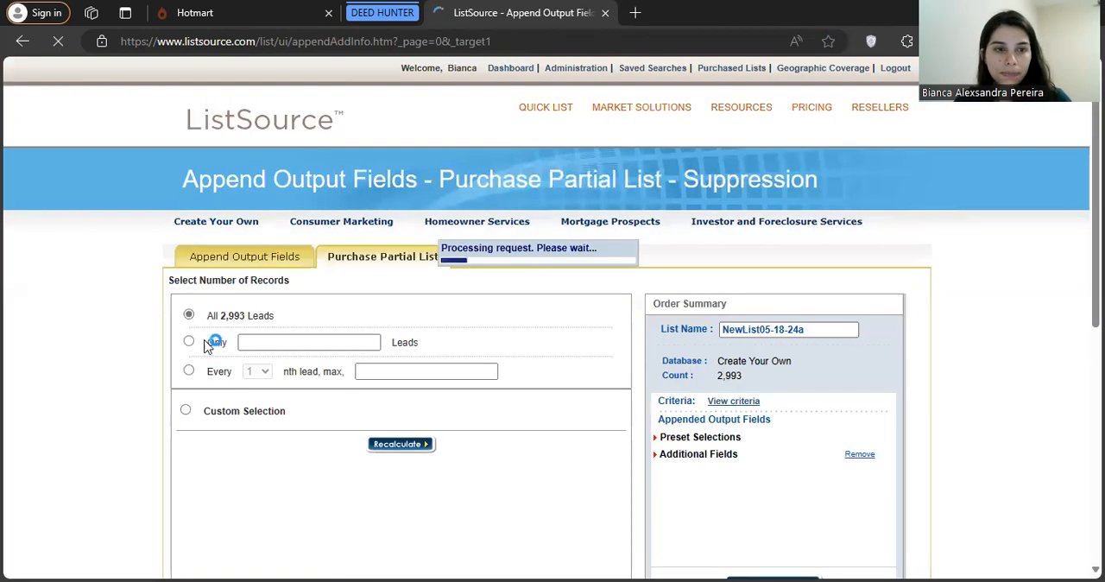
click(189, 412)
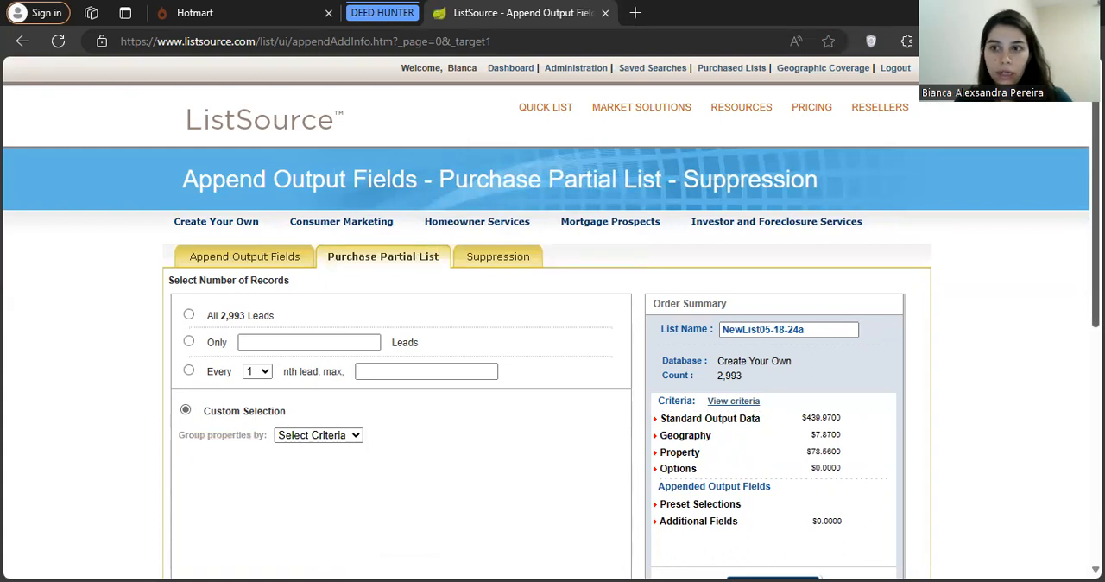
scroll(507, 374, down, 3)
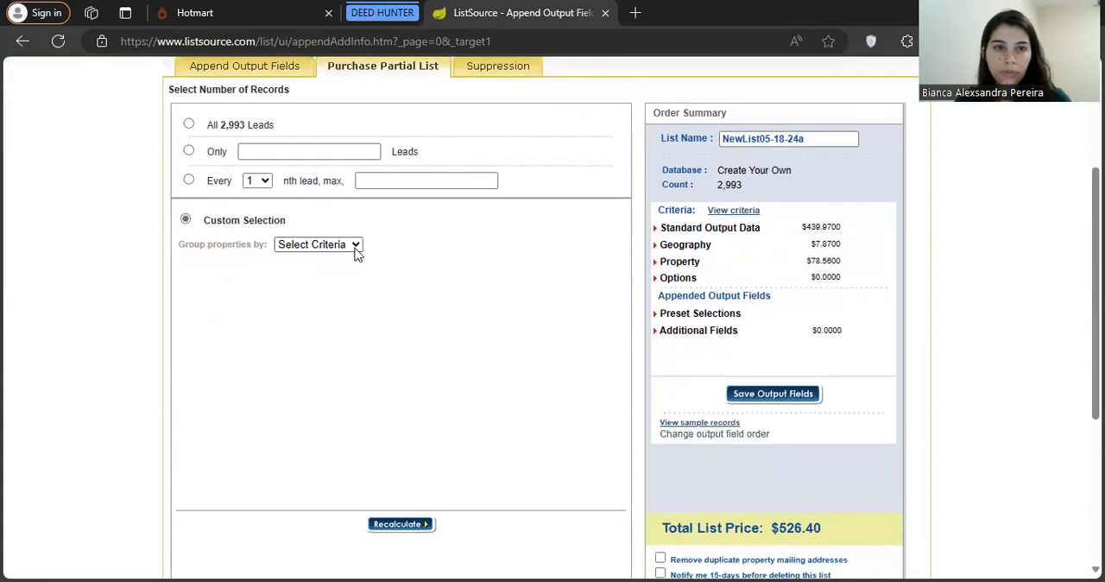
click(355, 246)
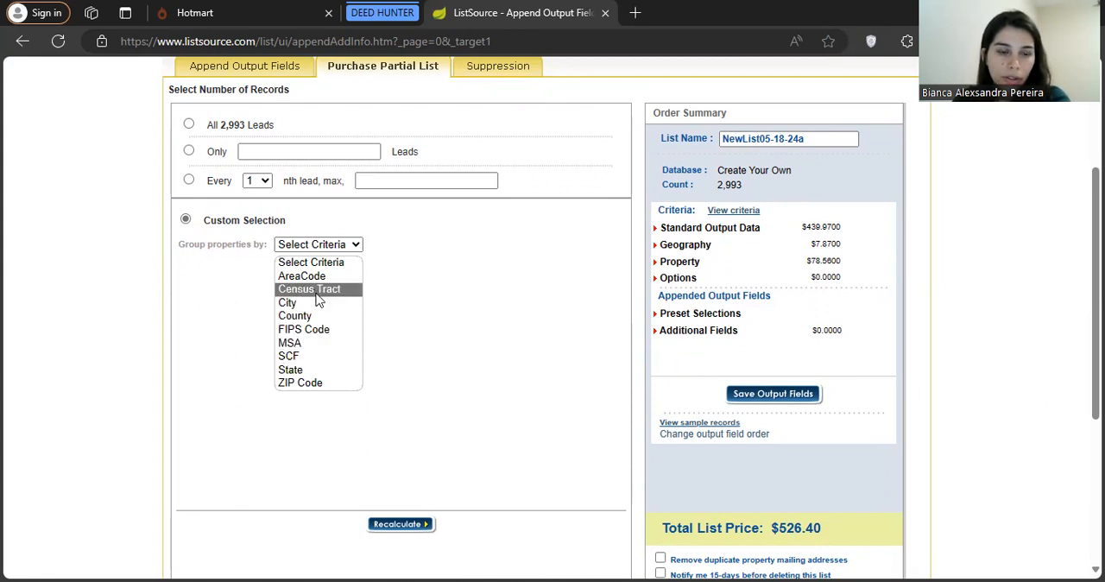
click(312, 385)
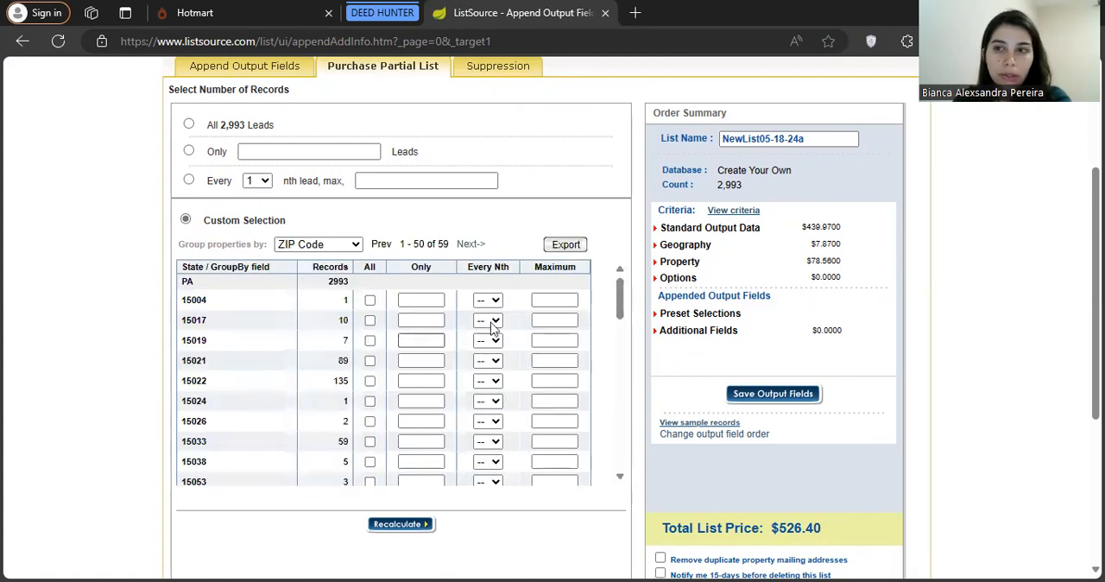
Examine the record counts per ZIP code, comparing 15301 and 15317 with the others
drag(1095, 294, 1096, 326)
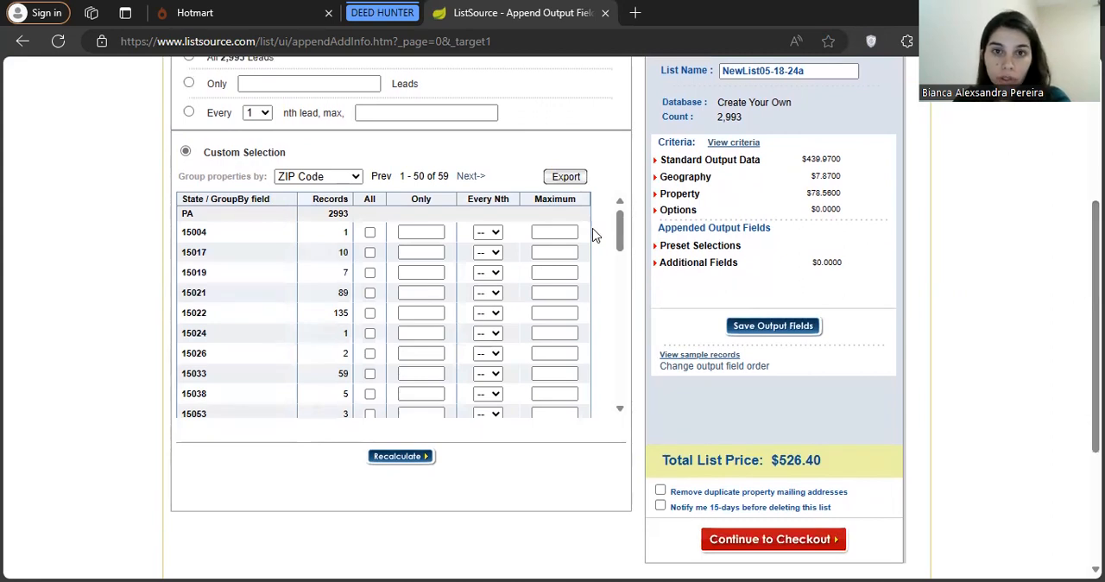
drag(619, 231, 624, 249)
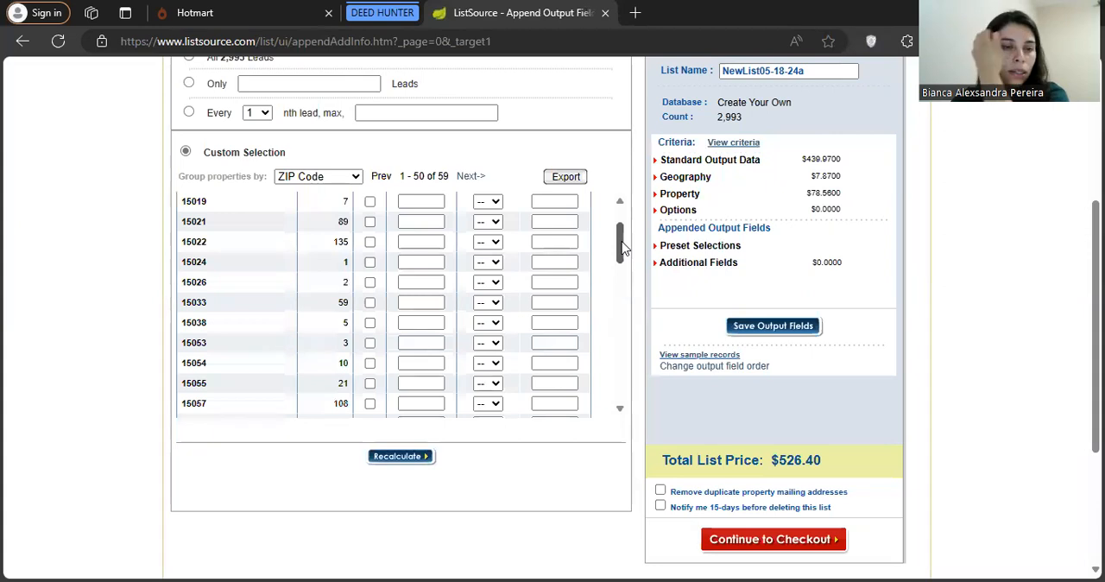
drag(624, 249, 624, 296)
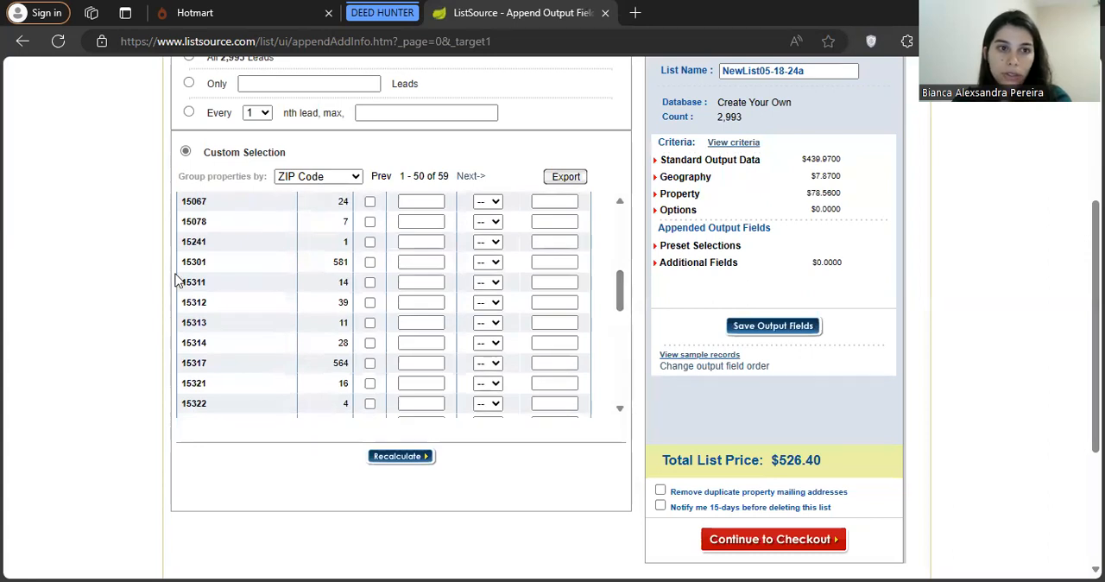
drag(208, 265, 184, 270)
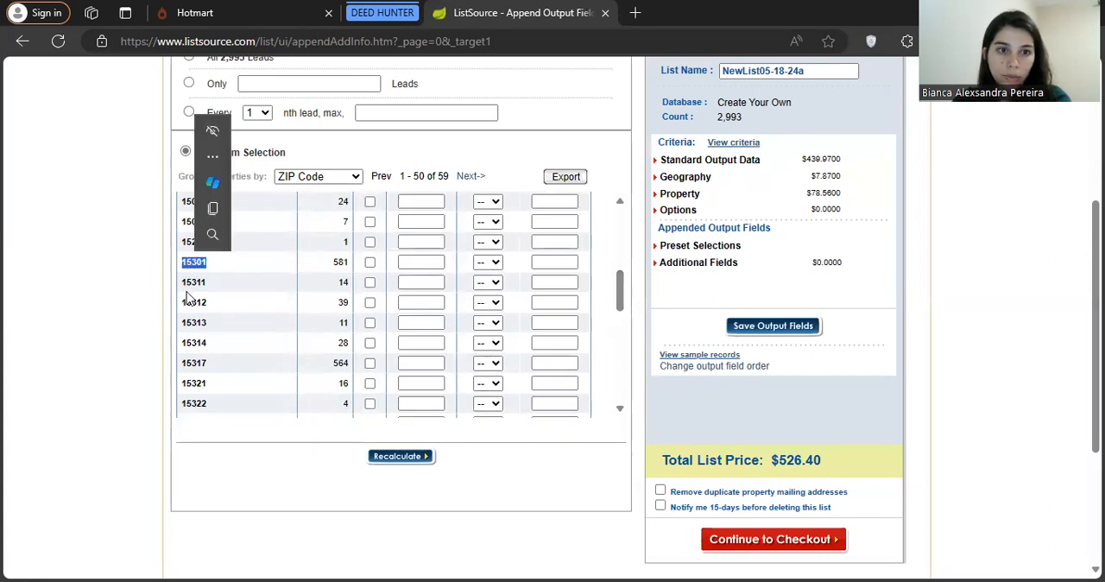
drag(211, 364, 181, 369)
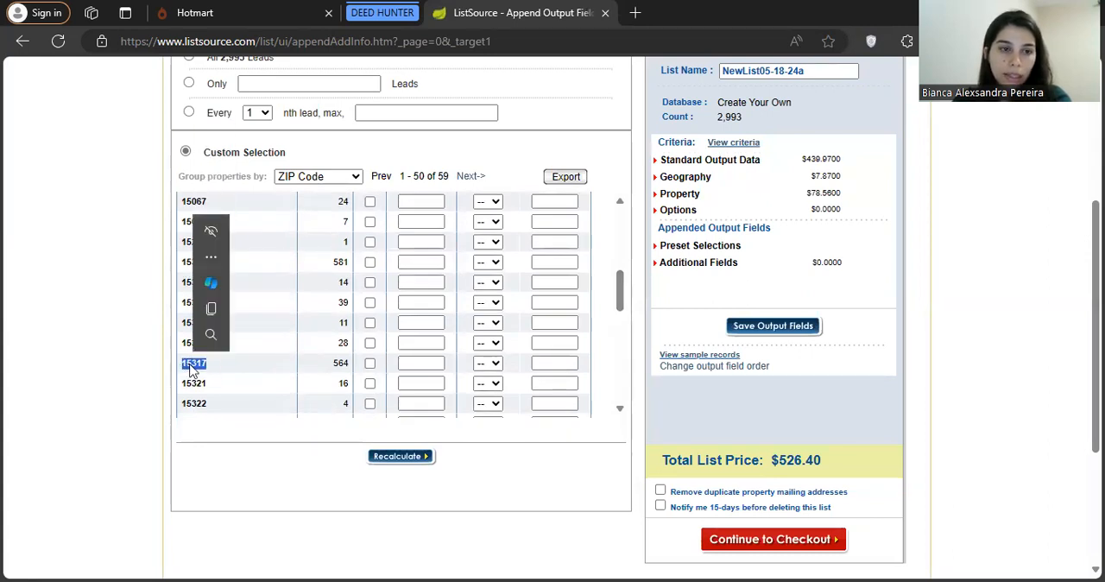
click(218, 371)
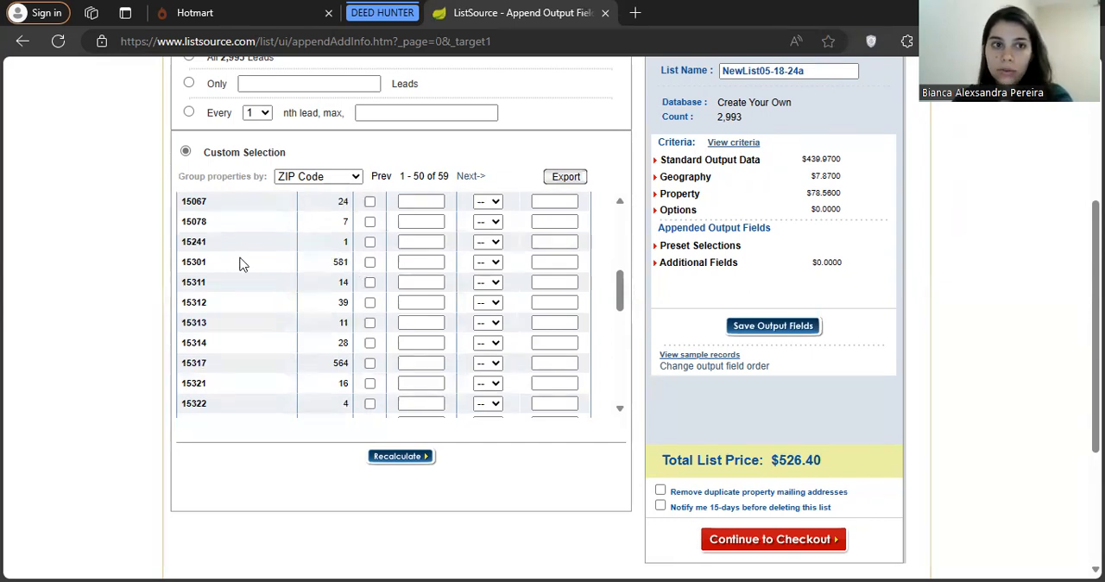
drag(207, 268, 183, 264)
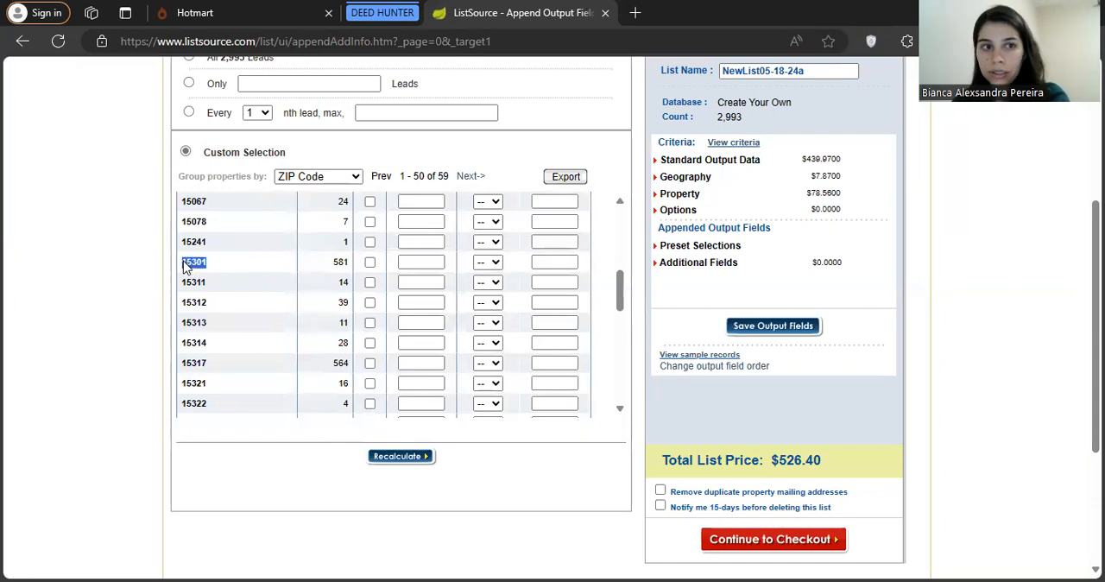
drag(337, 263, 345, 269)
click(347, 269)
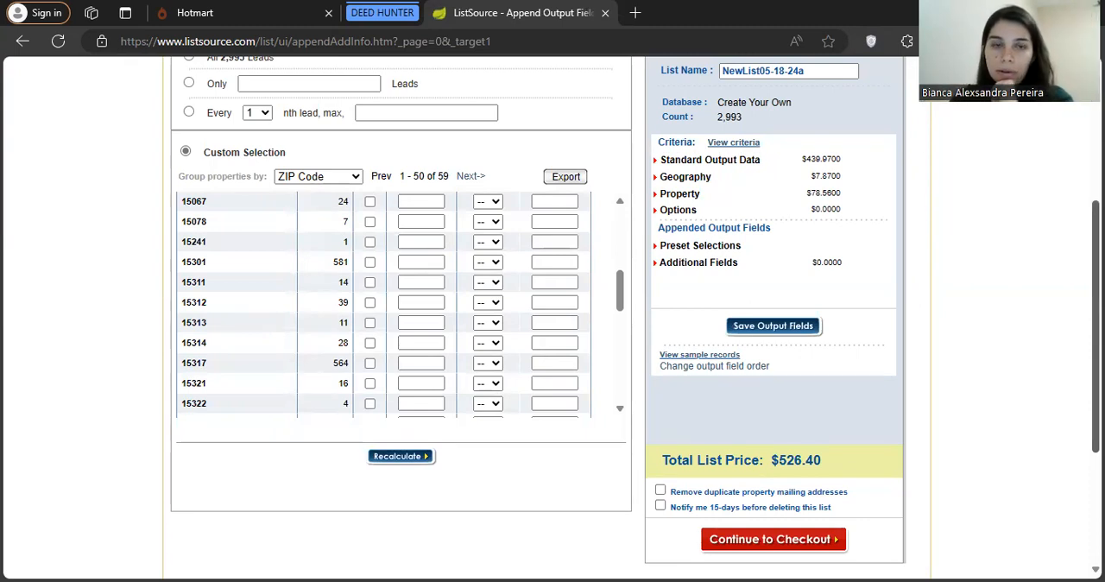
Export the breakdown of records by ZIP Code
scroll(583, 276, up, 1)
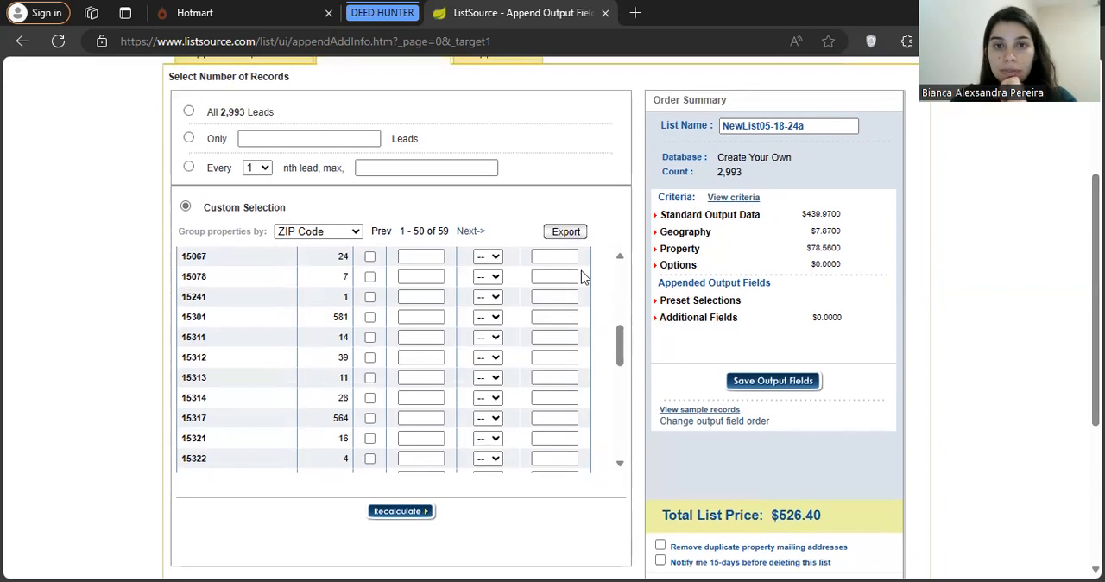
click(575, 231)
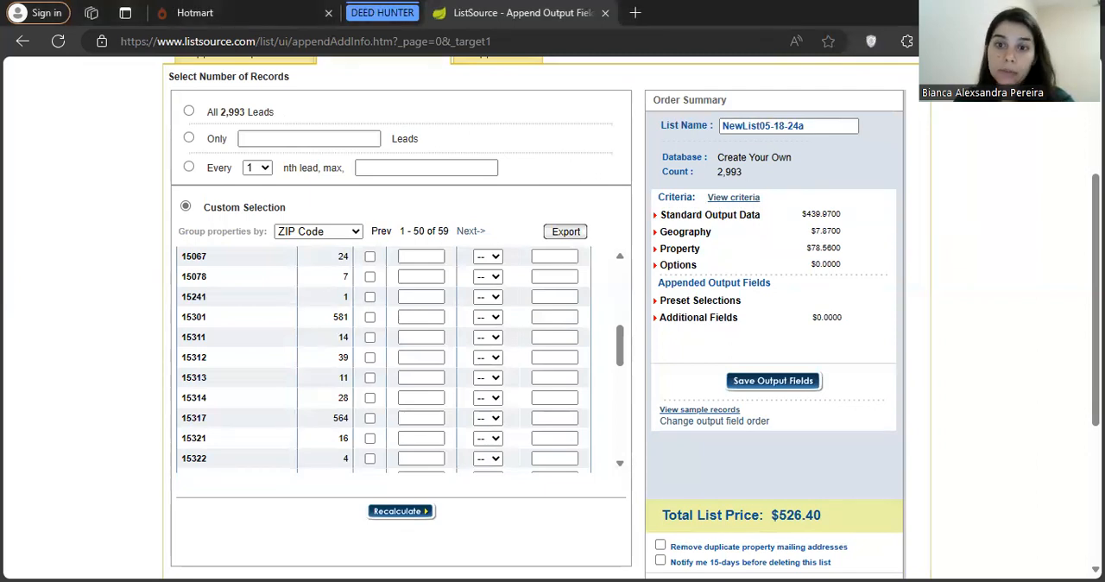
scroll(552, 318, down, 3)
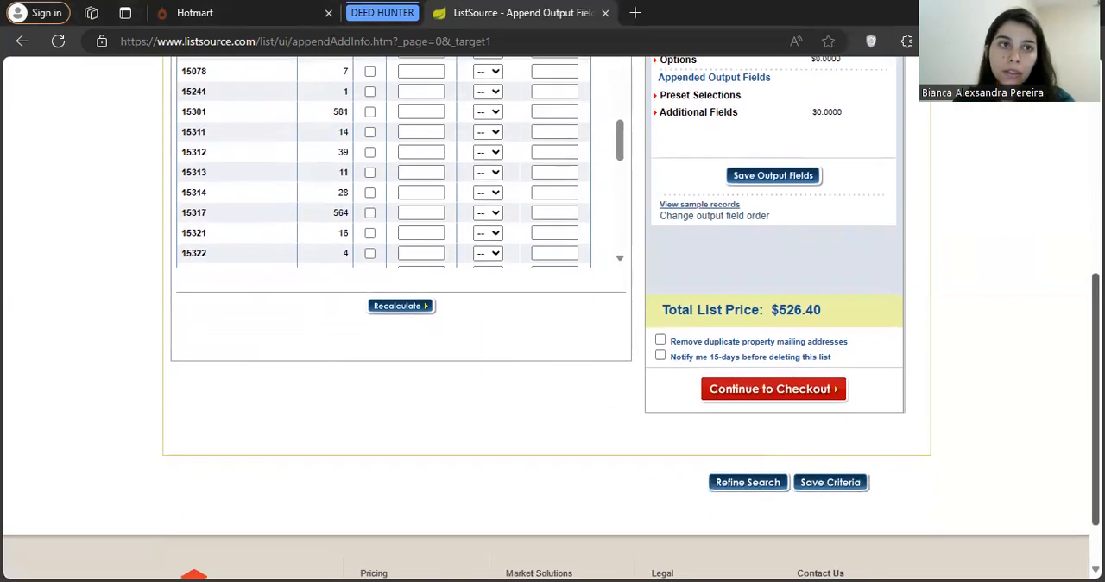
Group the properties by City and compare the record counts per city, including Monongahela
scroll(552, 318, up, 6)
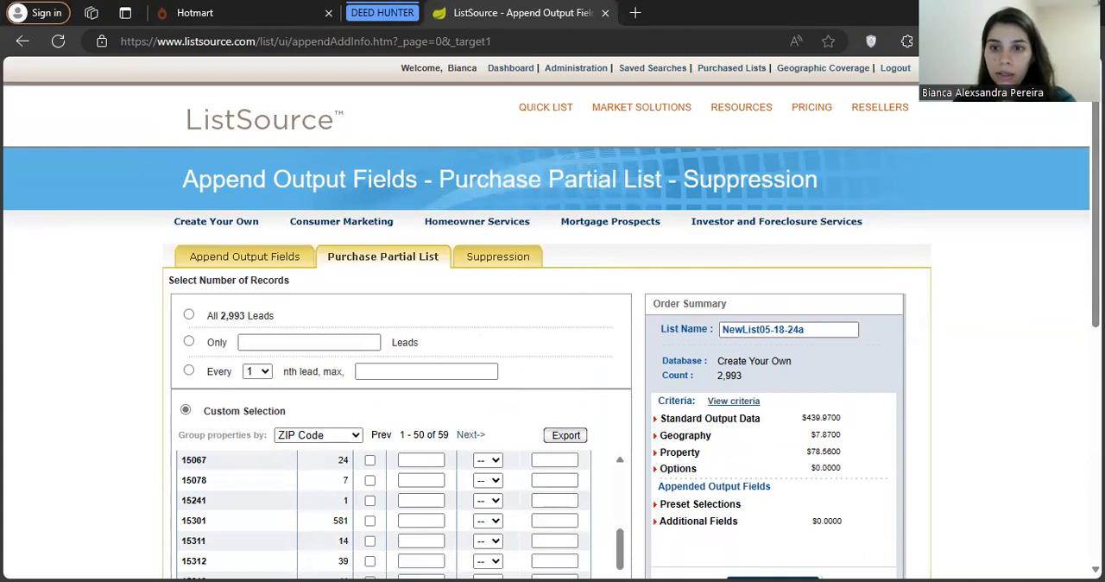
scroll(403, 246, down, 2)
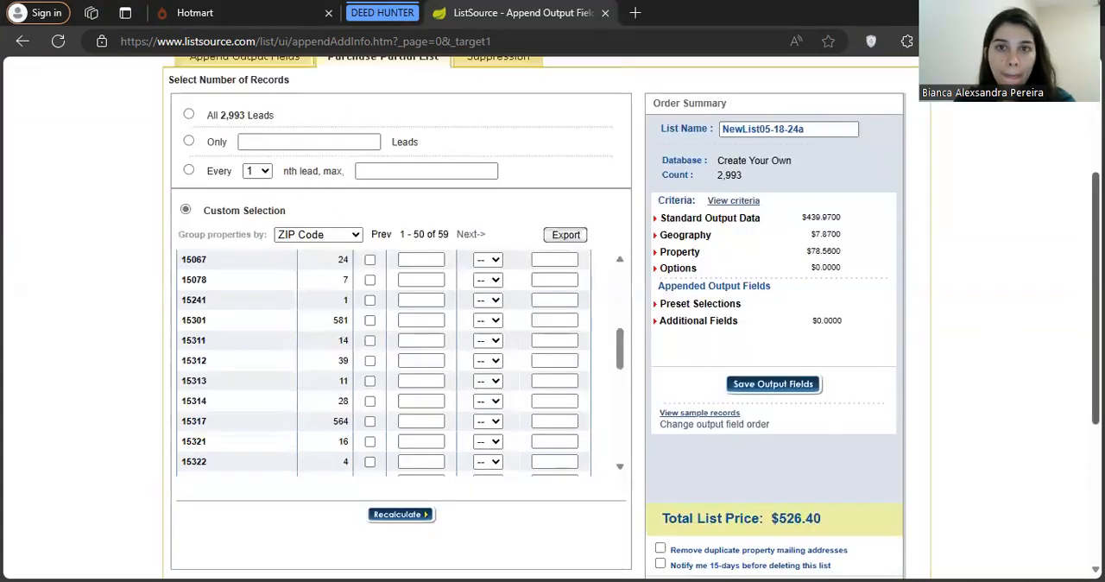
click(349, 239)
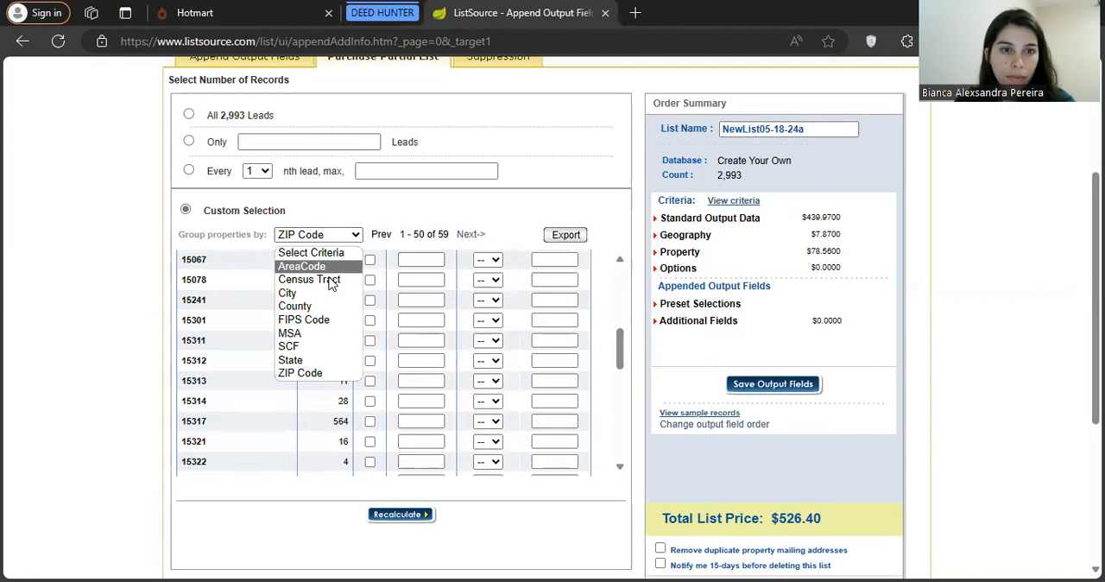
click(308, 297)
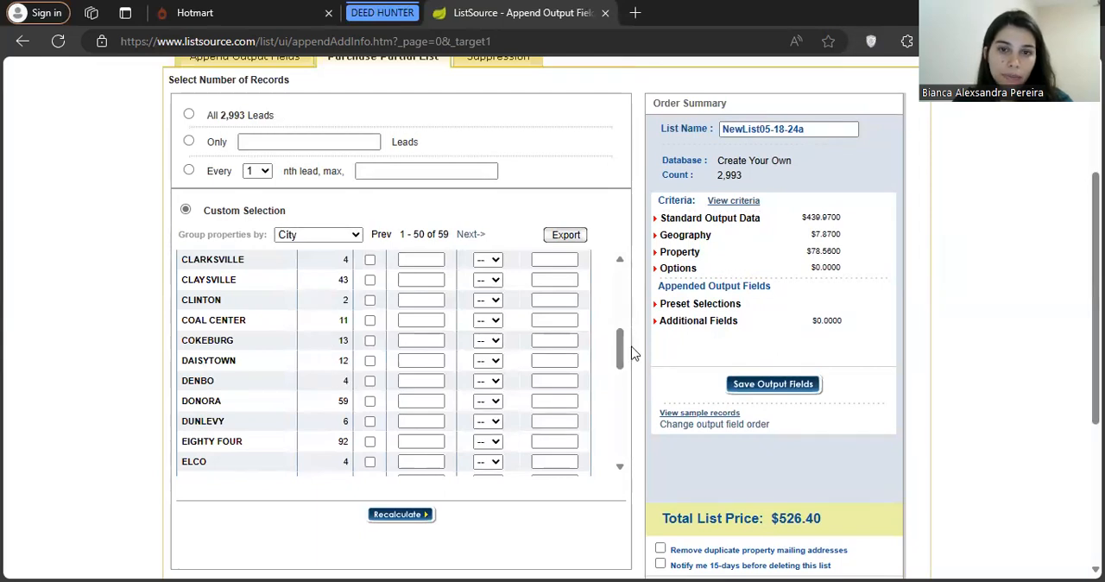
drag(625, 354, 623, 420)
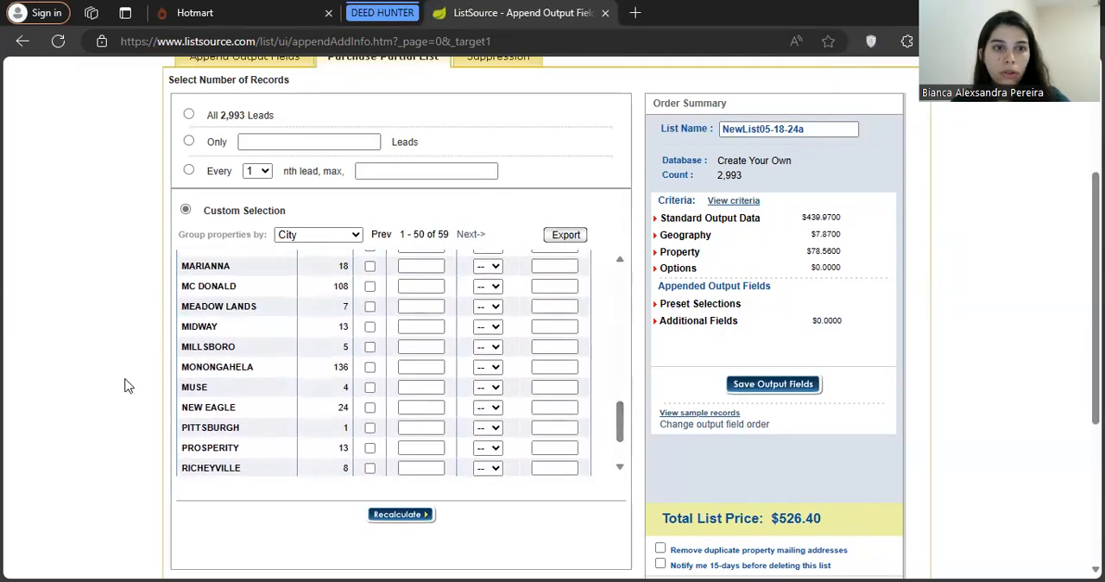
drag(257, 371, 188, 369)
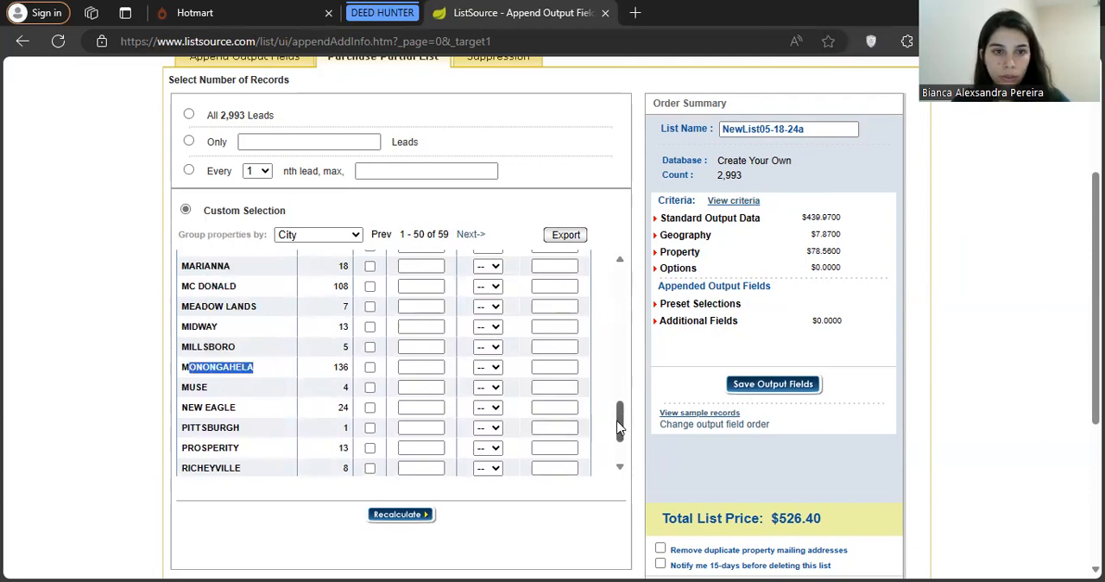
drag(619, 424, 600, 311)
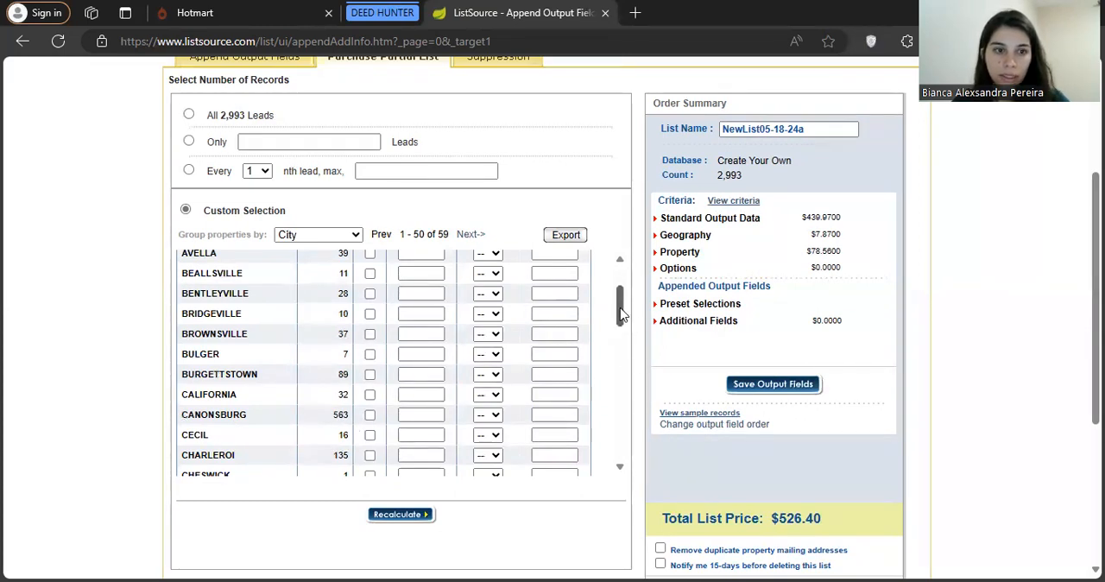
drag(621, 315, 637, 442)
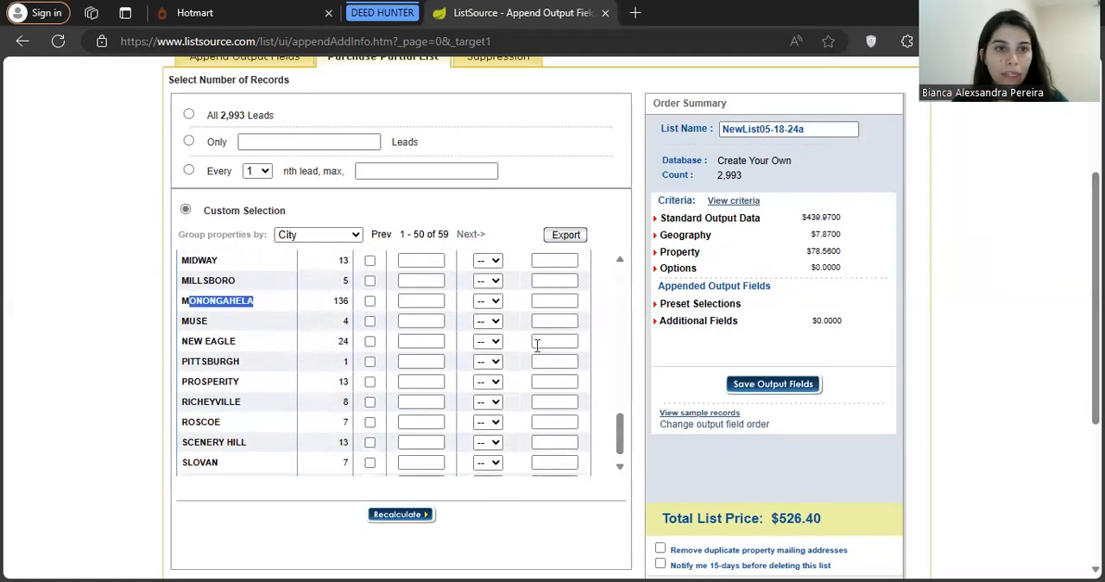
Group the properties by AreaCode and by Census Tract to review those breakdowns
click(327, 235)
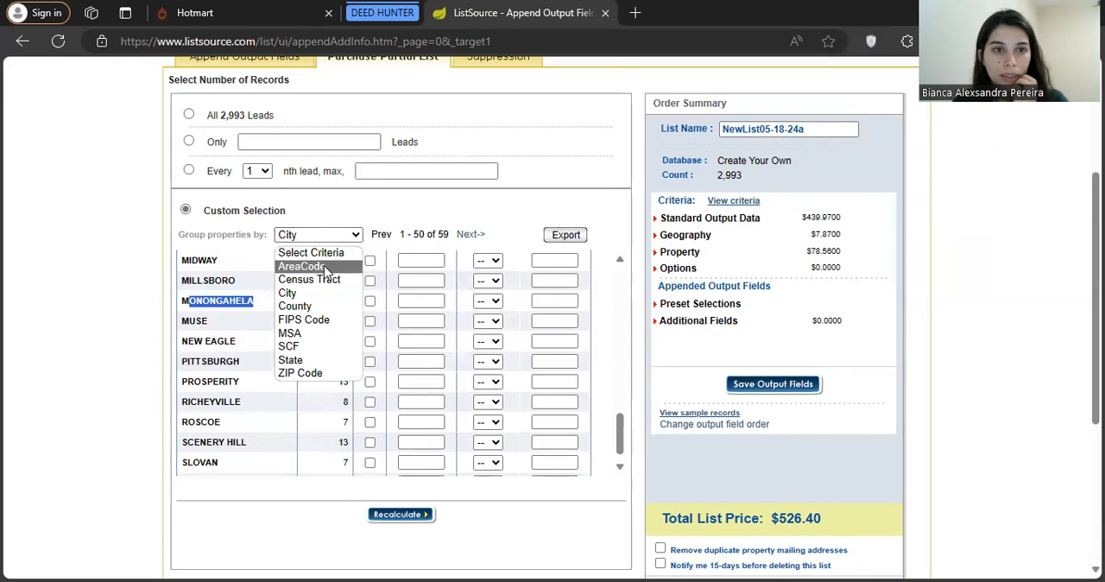
click(324, 266)
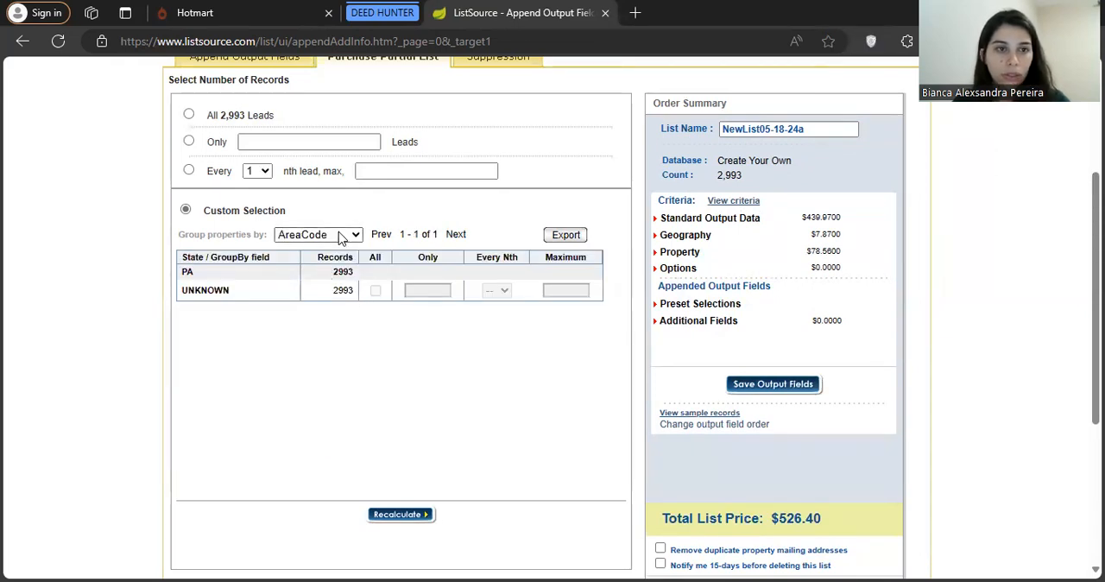
click(339, 235)
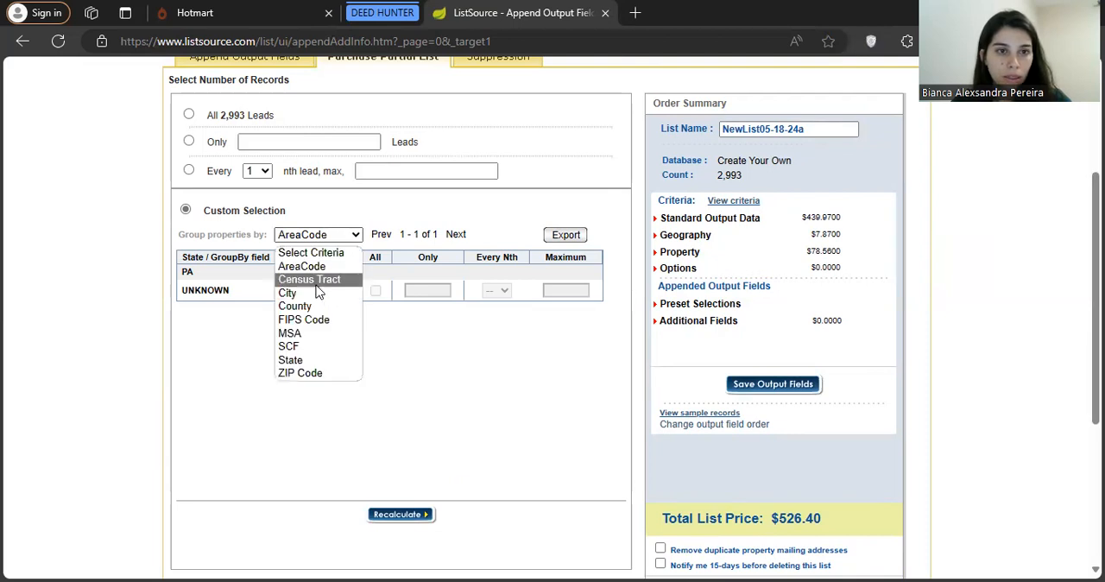
click(309, 280)
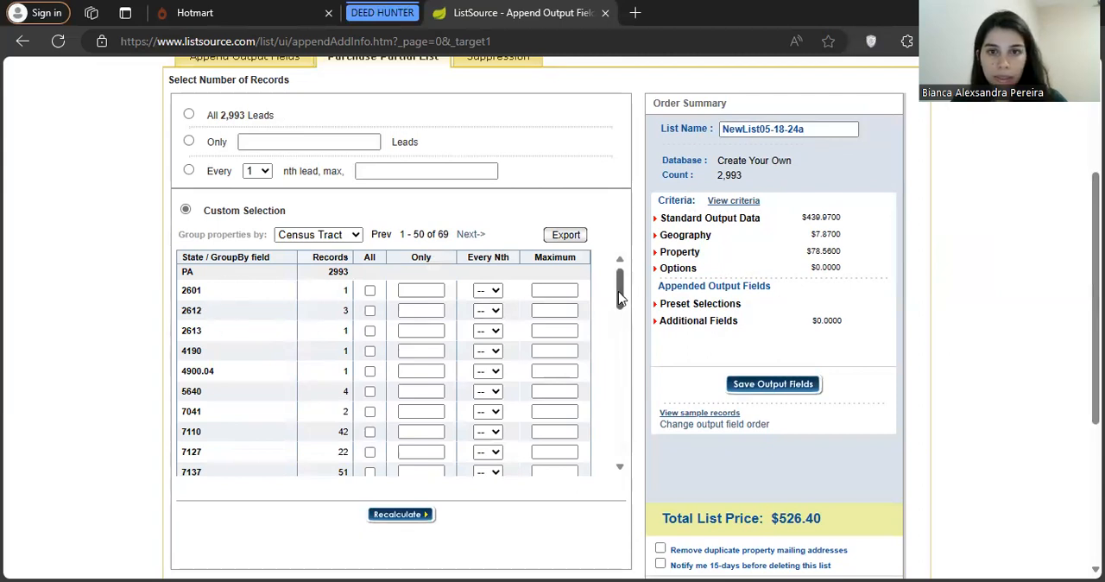
drag(621, 298, 370, 250)
Set the custom selection's property grouping back to ZIP Code
click(317, 237)
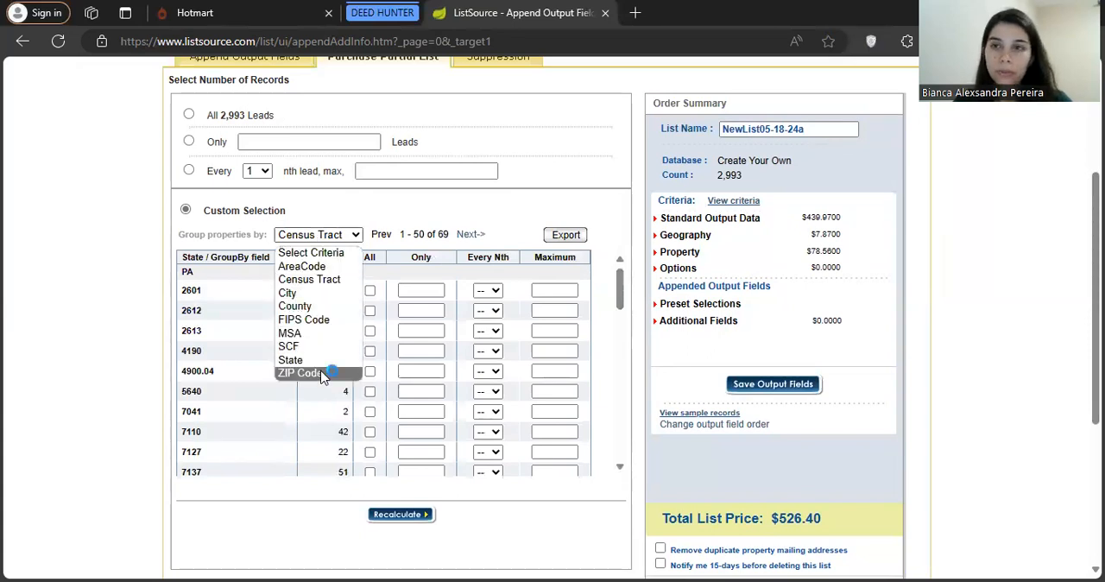
click(323, 374)
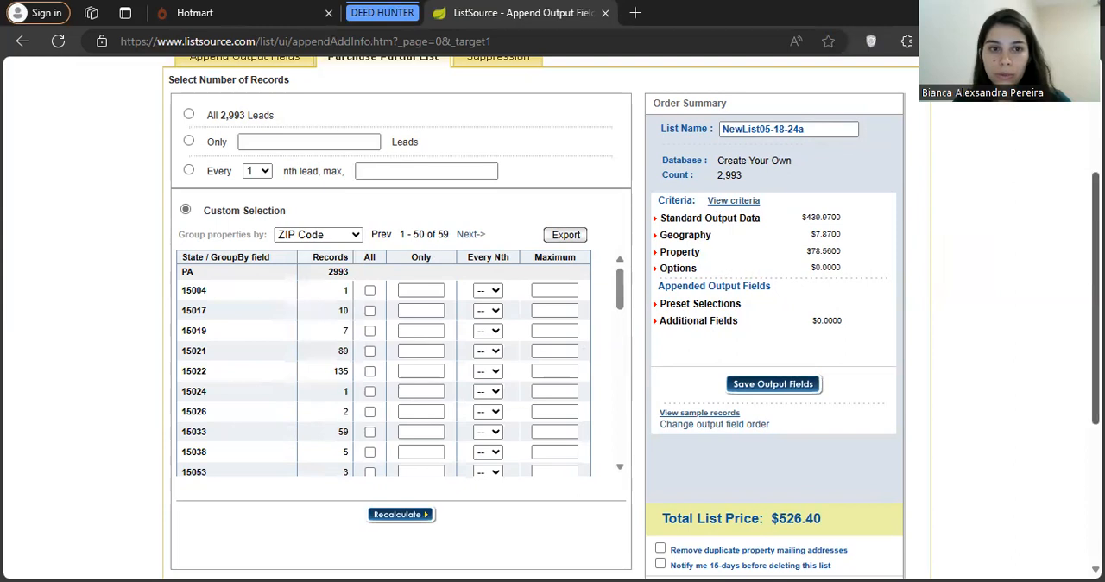
scroll(875, 224, up, 2)
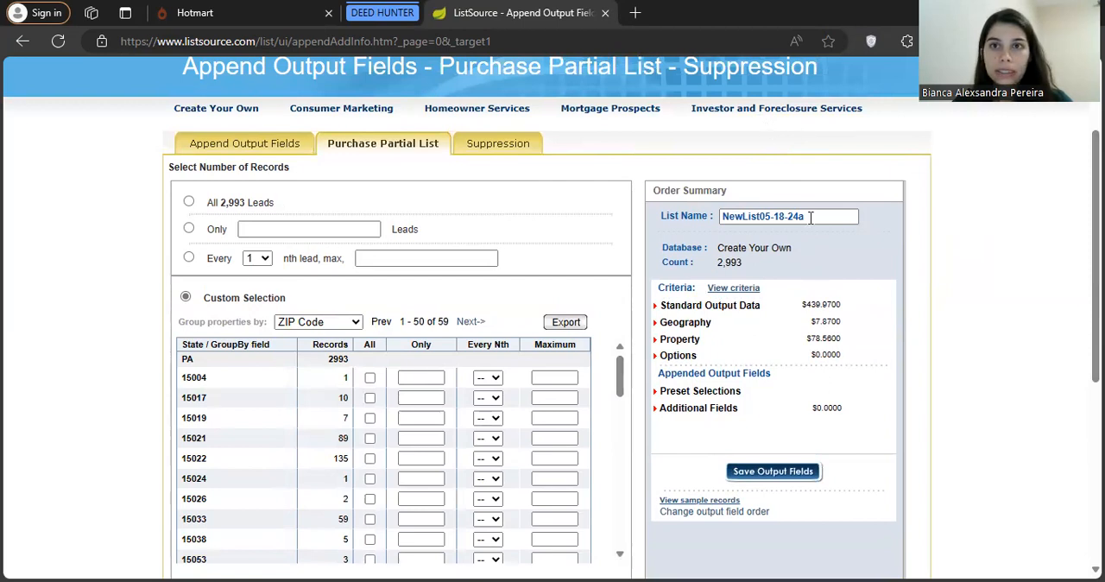
mouse_move(802, 117)
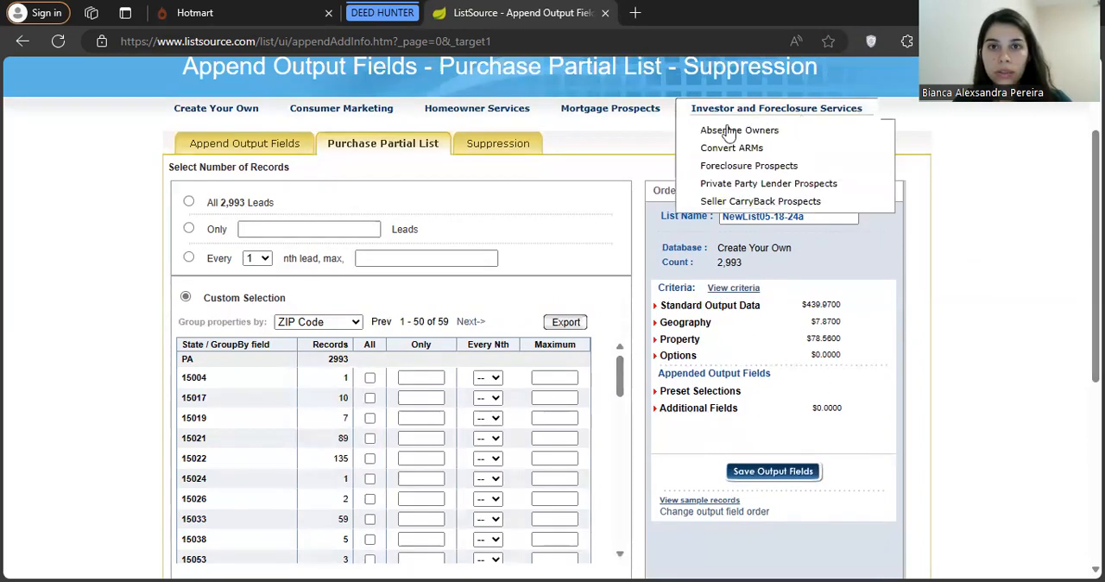